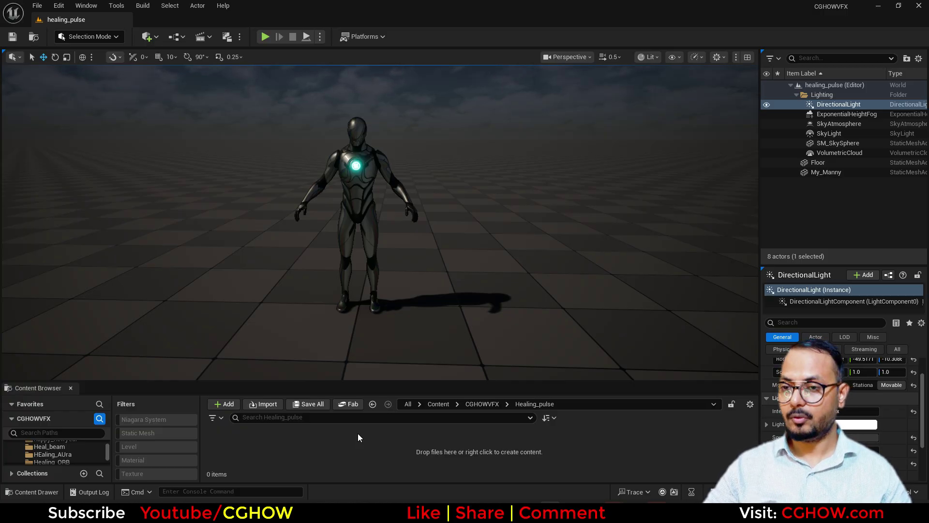
Add a Material asset from the Content Browser menu and name it M_Ring.
right_click(311, 444)
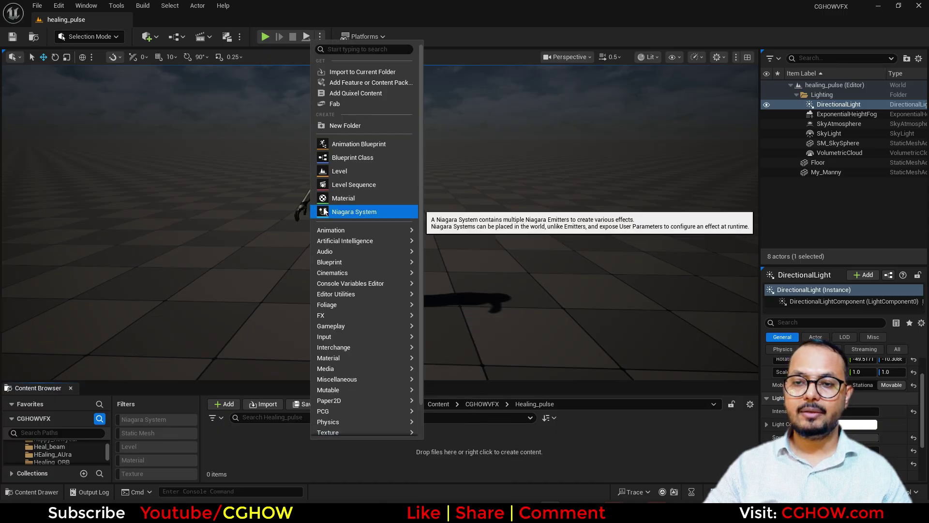
left_click(351, 198)
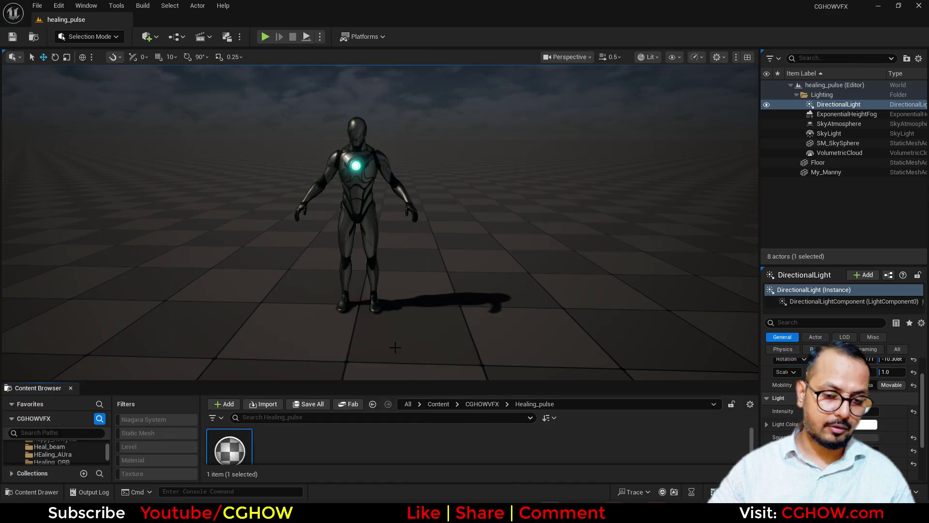
left_click_drag(311, 381, 311, 334)
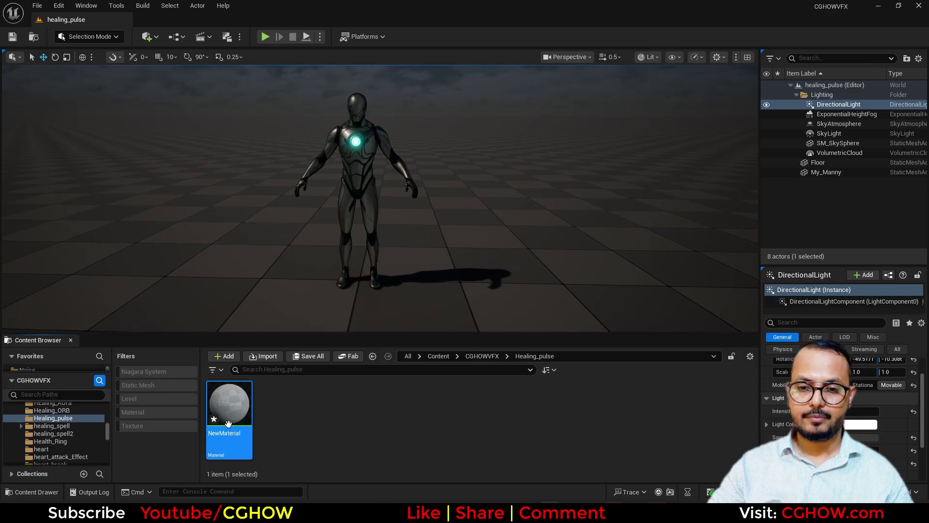
key("F2")
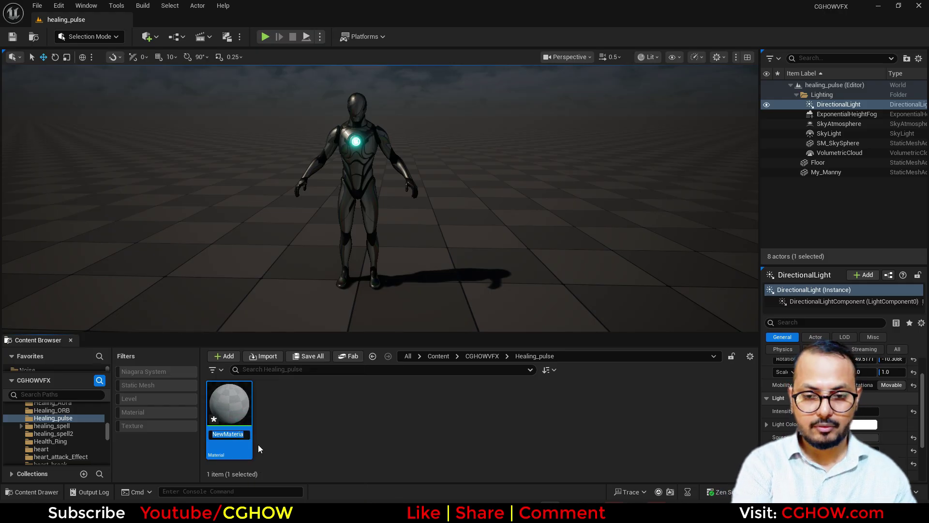
type("M_Ring")
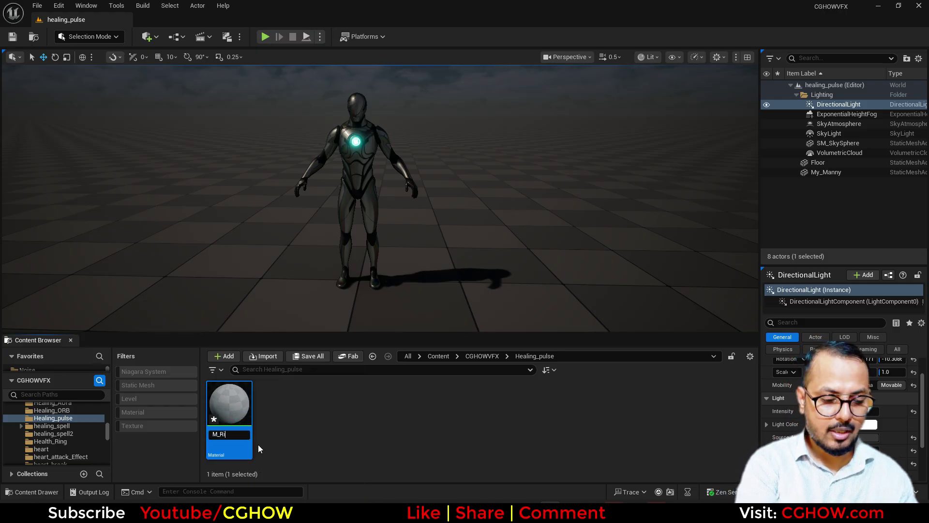
key("Return")
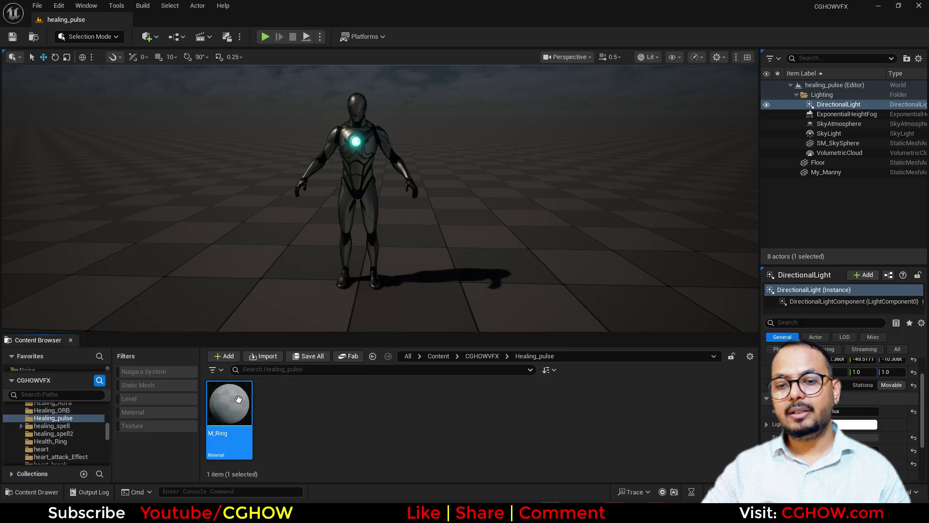
Open M_Ring, preview it on a plane, and set Translucent blend, Unlit shading and Two Sided.
double_click(243, 394)
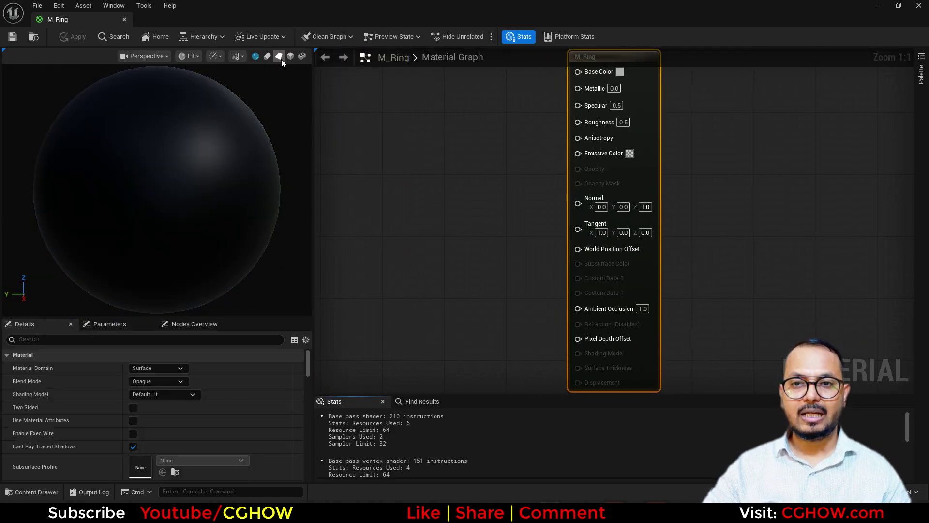
left_click(279, 56)
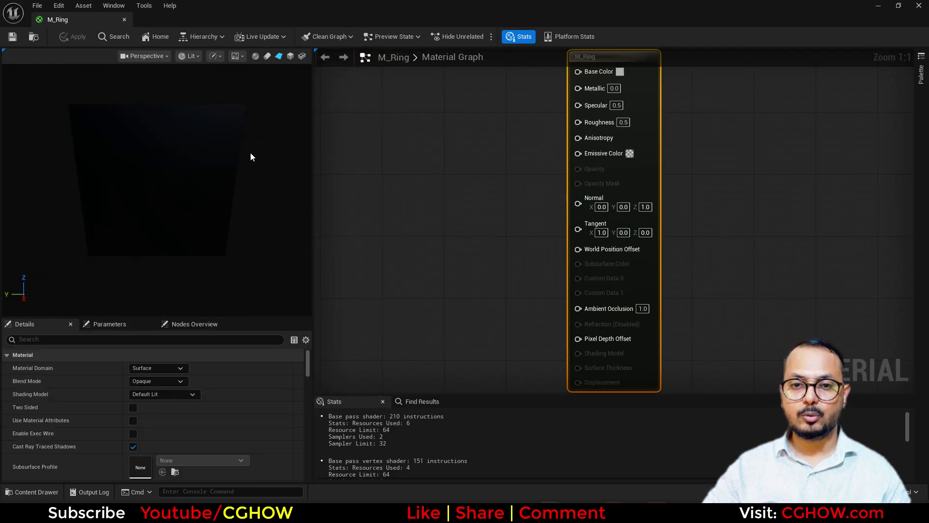
left_click(152, 381)
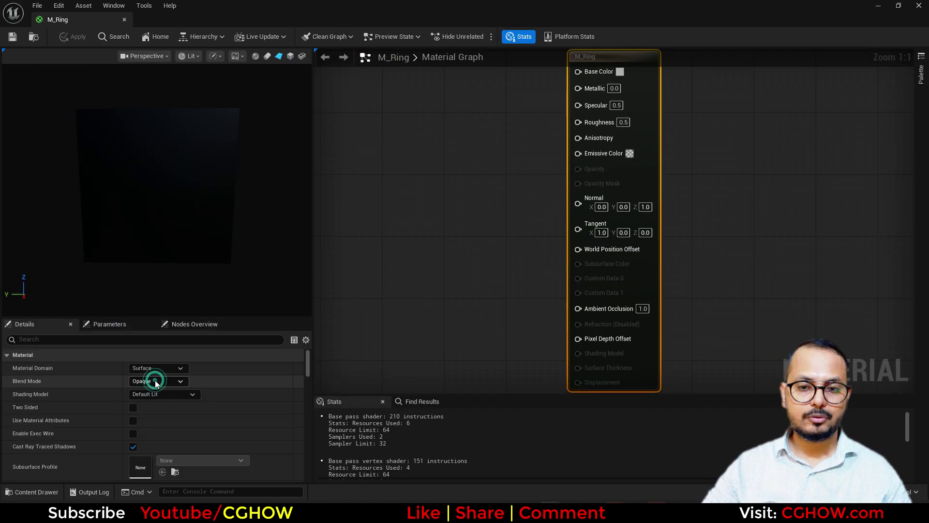
left_click(155, 409)
left_click(166, 394)
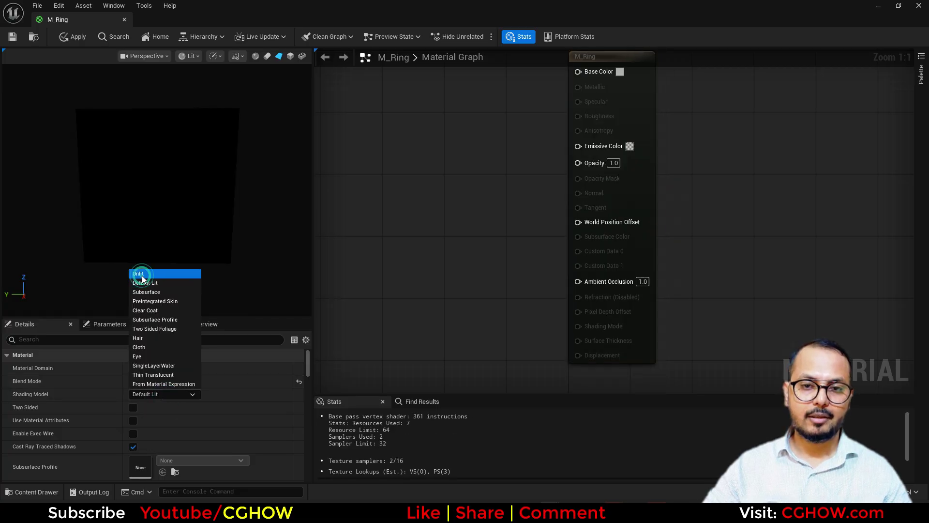
left_click(141, 273)
left_click(135, 407)
right_click_drag(419, 184, 586, 193)
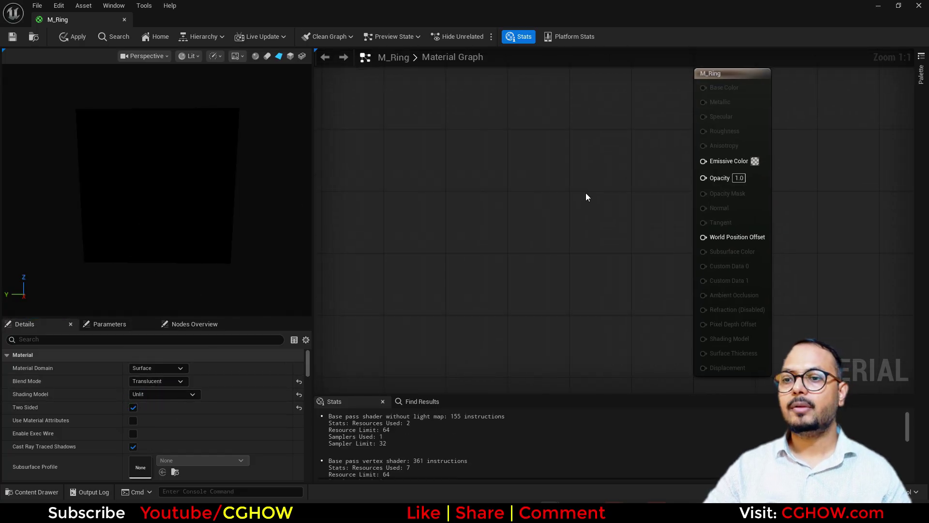
right_click(457, 147)
left_click(412, 189)
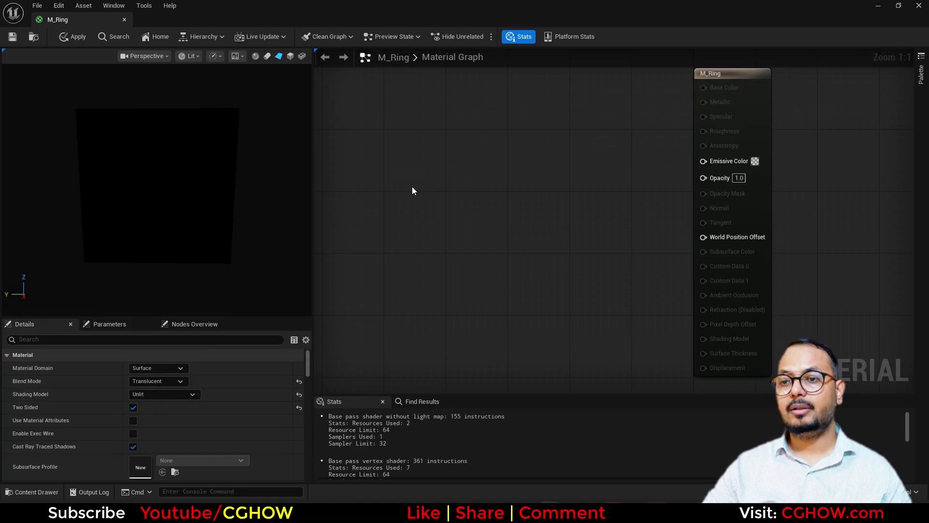
Add a RadialGradientExponential node and wire it to M_Ring's Emissive Color.
right_click(396, 155)
type("rad")
left_click(440, 183)
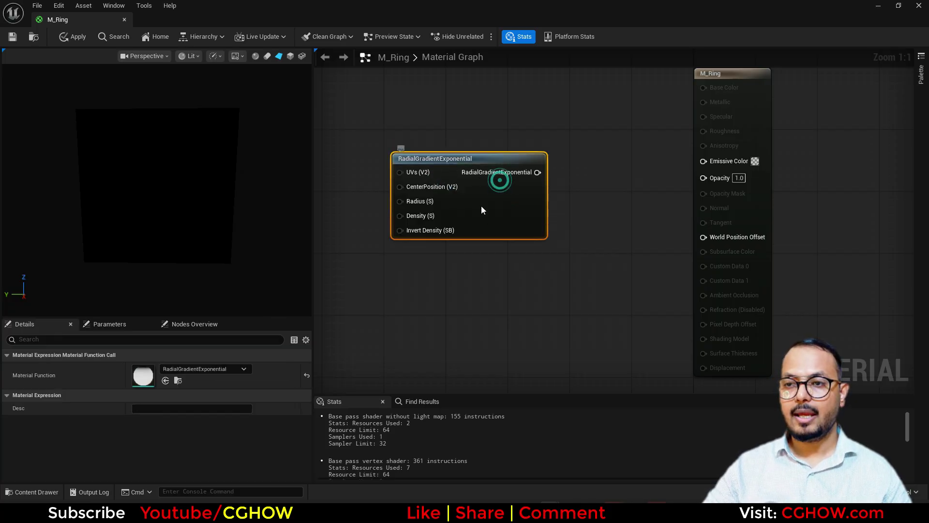
left_click_drag(506, 204, 704, 160)
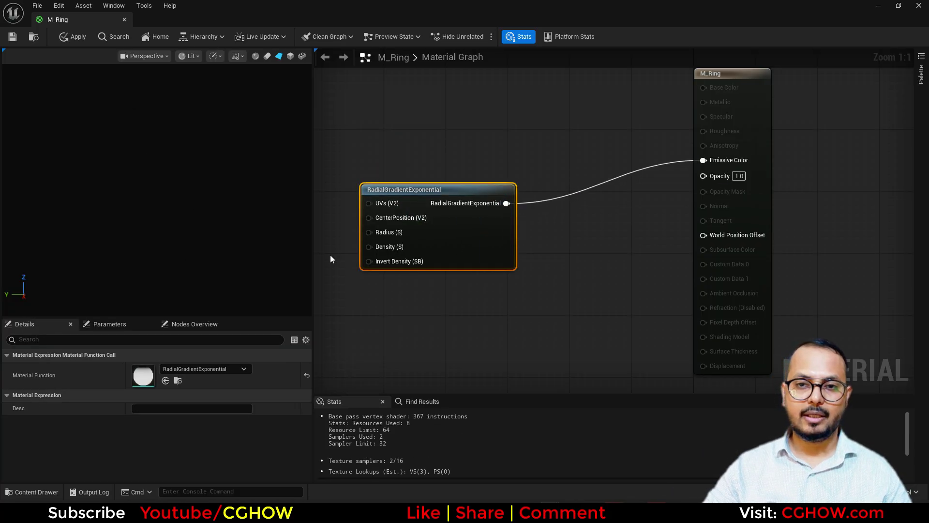
left_click_drag(481, 262, 475, 214)
right_click_drag(553, 263, 455, 284)
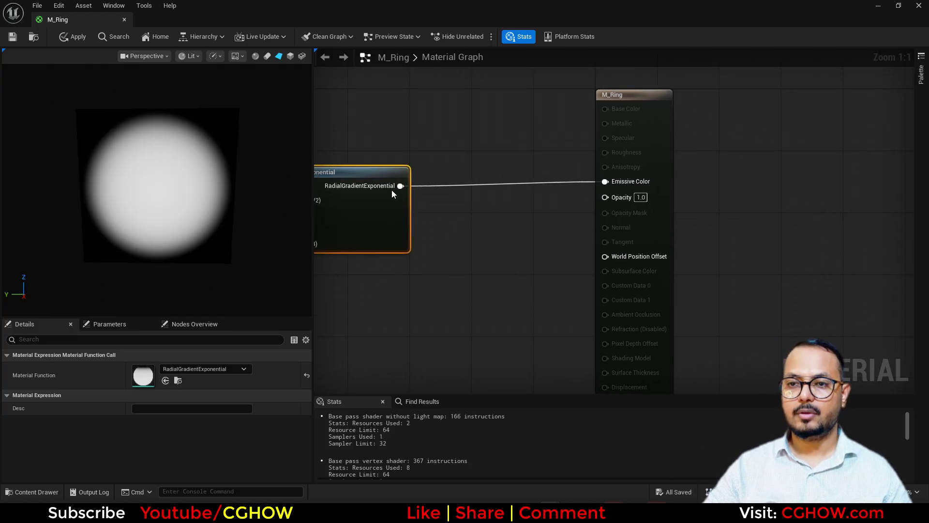
Insert a Sine node between the gradient and Emissive Color, with Period 2.0.
left_click_drag(400, 186, 605, 181)
type("si")
left_click(455, 207)
left_click_drag(437, 182, 437, 174)
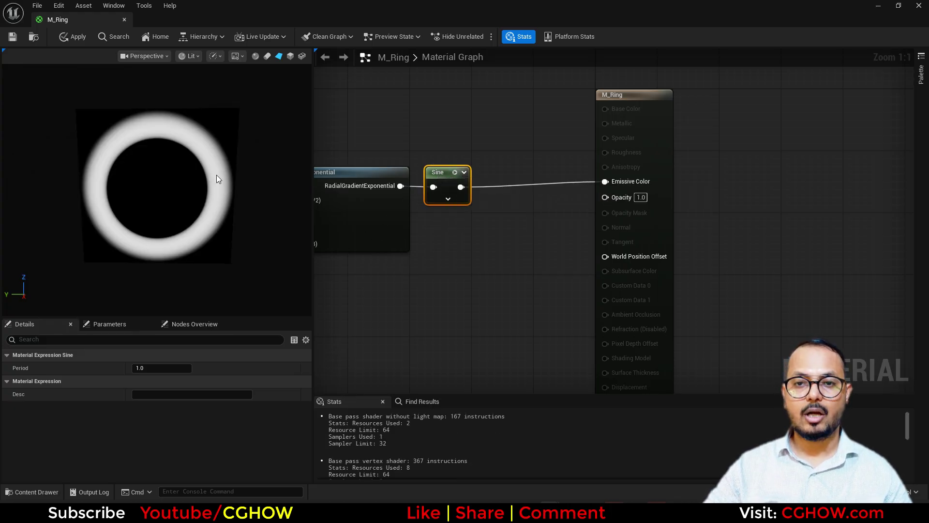
scroll(213, 194, "up", 3)
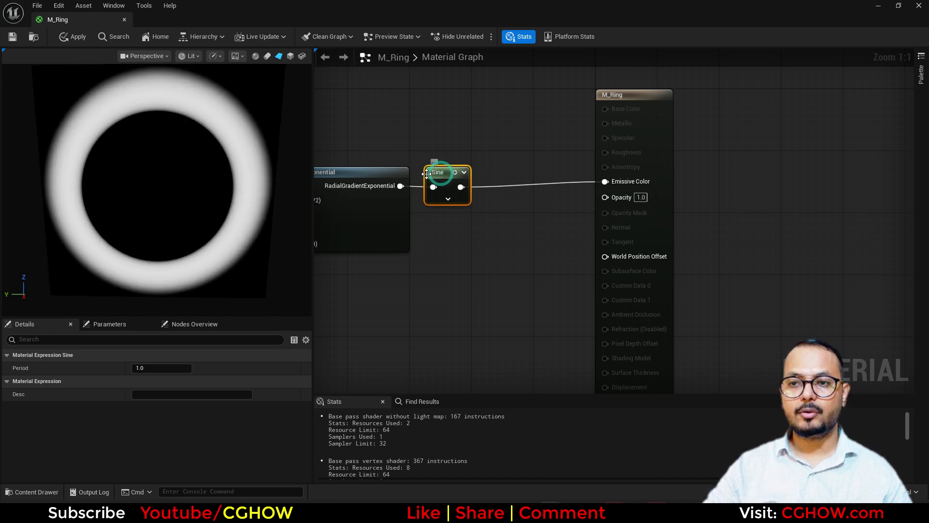
left_click(148, 369)
type("2")
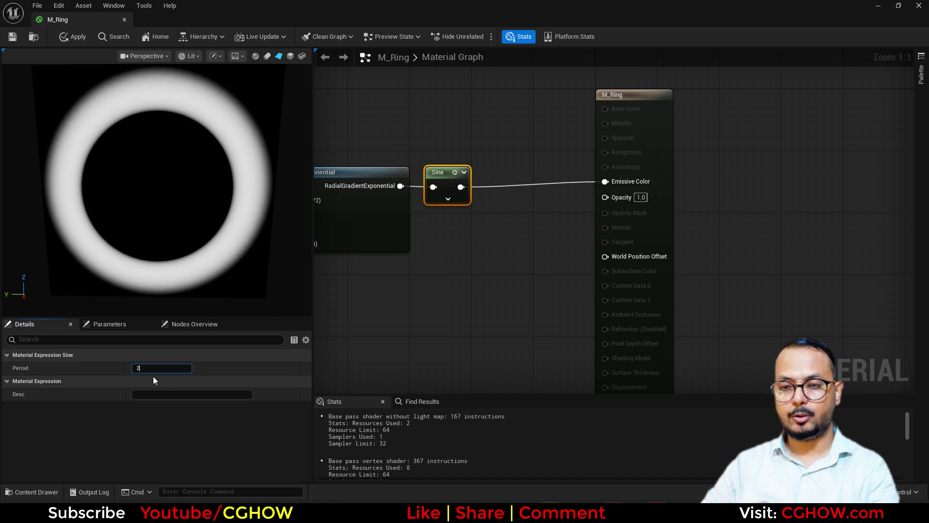
key("Return")
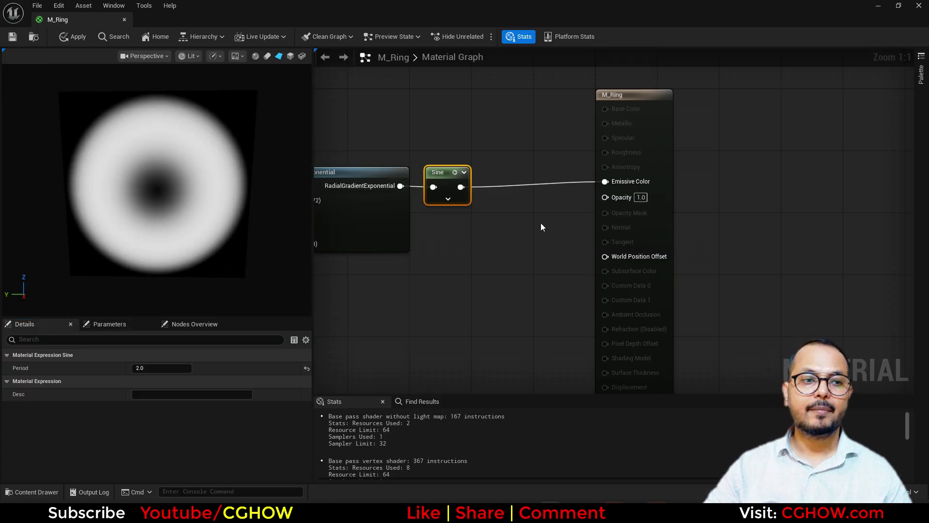
Add a Power node with exponent 5 after the Sine, feeding Emissive Color.
right_click_drag(539, 225, 469, 252)
left_click(583, 161)
left_click_drag(632, 165, 669, 165)
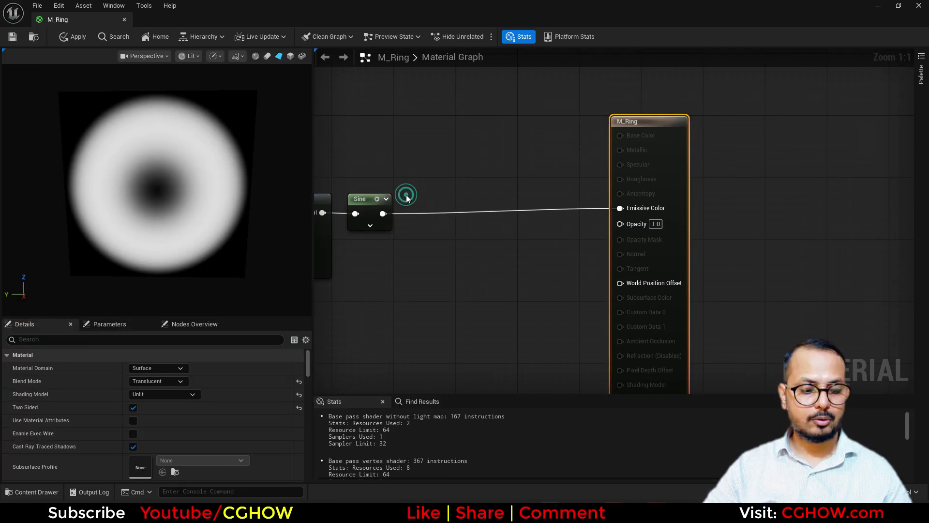
left_click(406, 203)
left_click_drag(452, 213, 620, 209)
left_click(436, 229)
type("5")
key("Return")
Add a Multiply node after Power with B set to 0.2.
right_click_drag(438, 258, 511, 260)
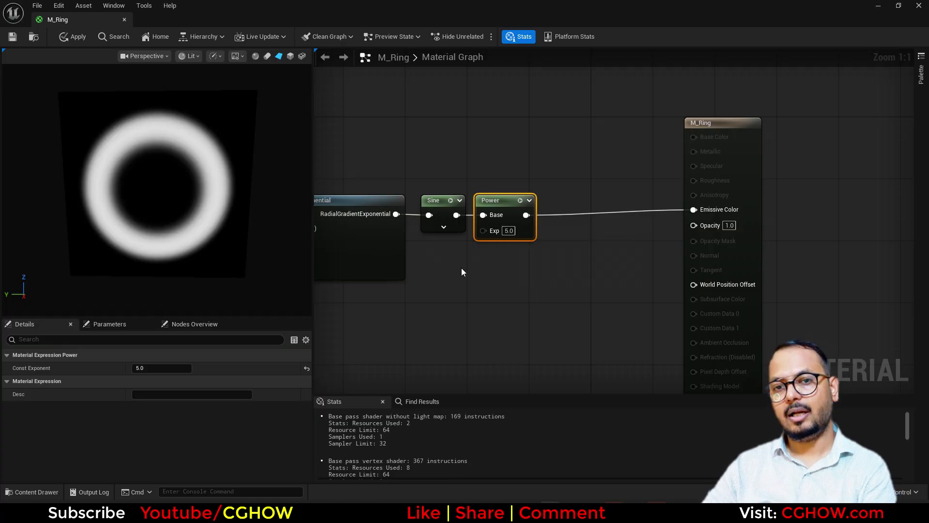
right_click_drag(489, 264, 487, 297)
left_click_drag(374, 194, 473, 127)
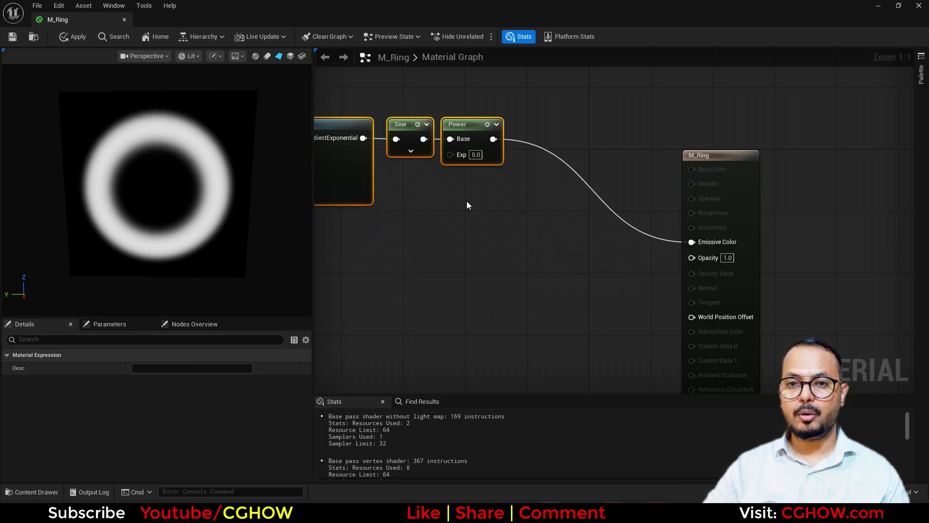
right_click_drag(563, 211, 541, 236)
left_click(515, 172)
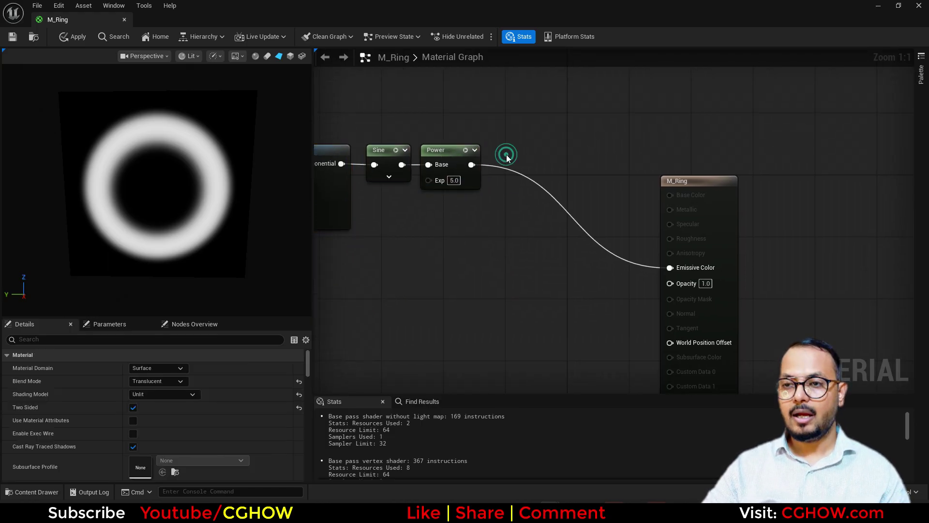
left_click_drag(489, 177, 670, 267)
left_click(533, 188)
type("0.2")
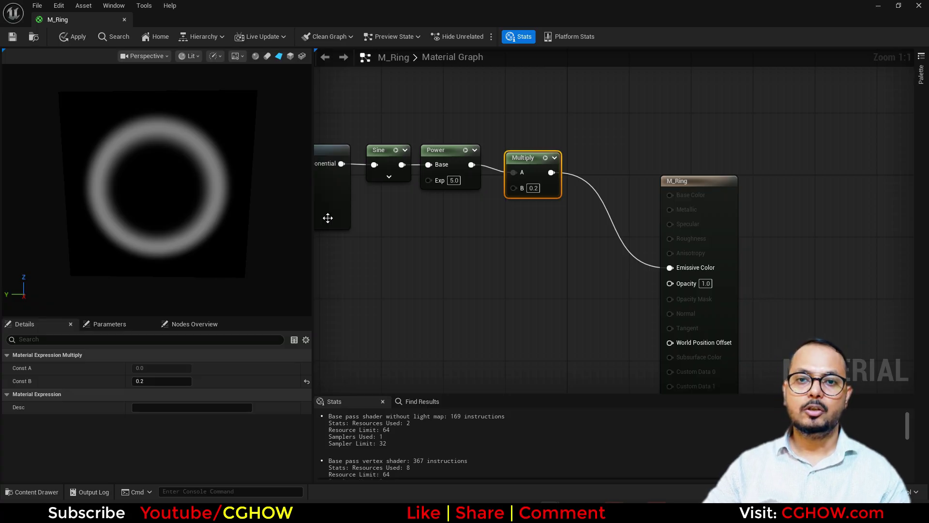
Add a second Power node fed by the Sine, previewing exponents 10 and then 50.
left_click(443, 151)
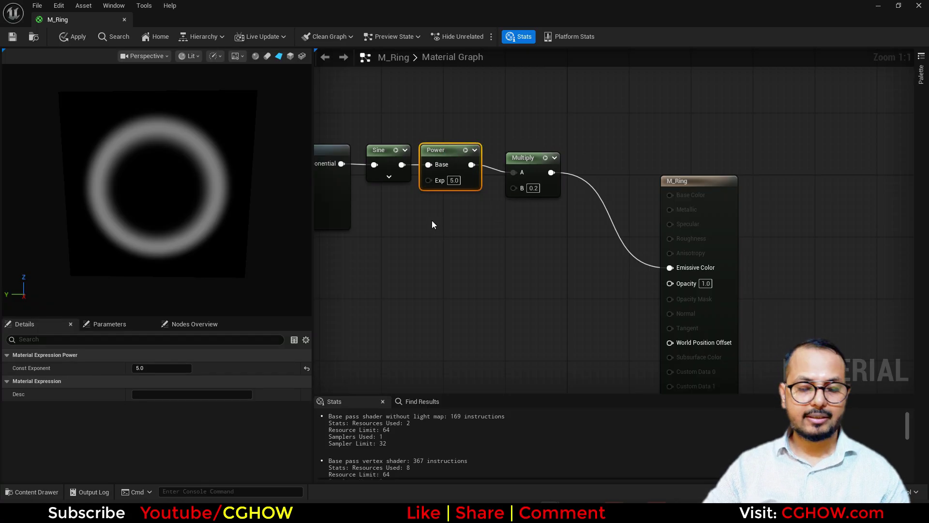
left_click(440, 235)
left_click_drag(402, 165, 436, 234)
left_click(462, 250)
type("10")
key("Return")
left_click(476, 221)
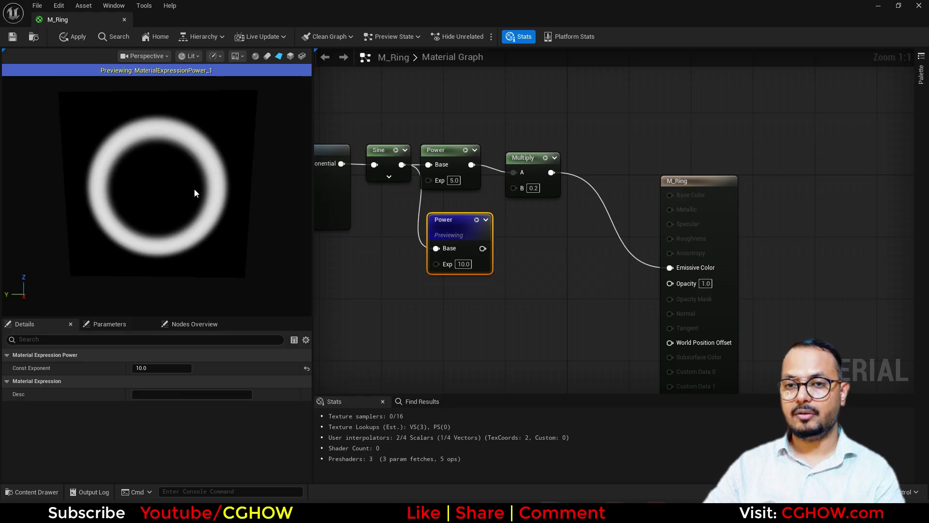
left_click(464, 263)
type("50")
key("Return")
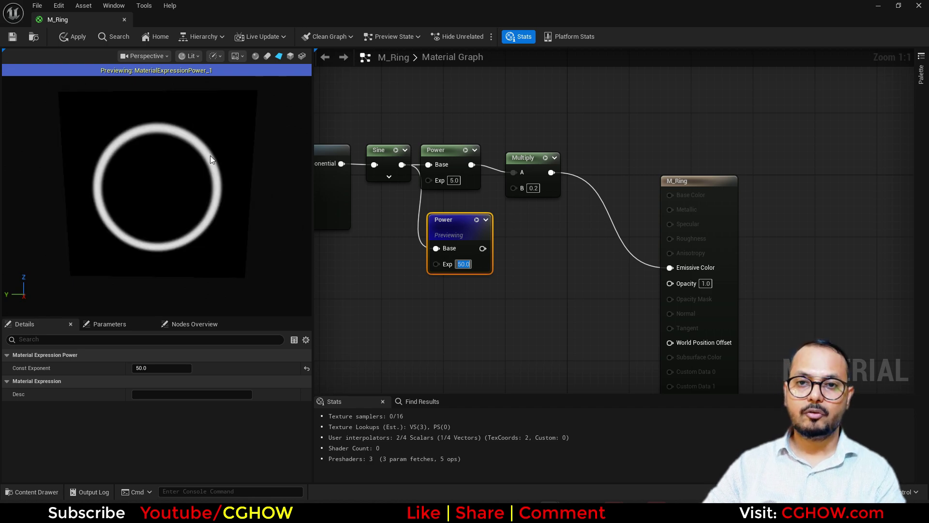
Combine the new Power and the Multiply in an Add node driving Emissive Color.
right_click_drag(512, 248, 491, 257)
left_click(515, 232)
left_click_drag(461, 257, 522, 251)
left_click_drag(529, 181, 647, 276)
left_click(455, 228)
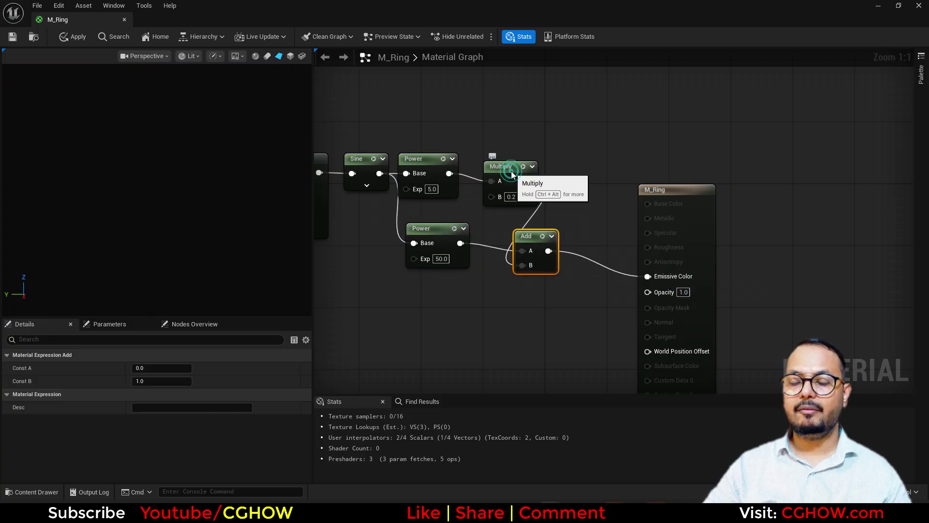
left_click_drag(512, 173, 504, 165)
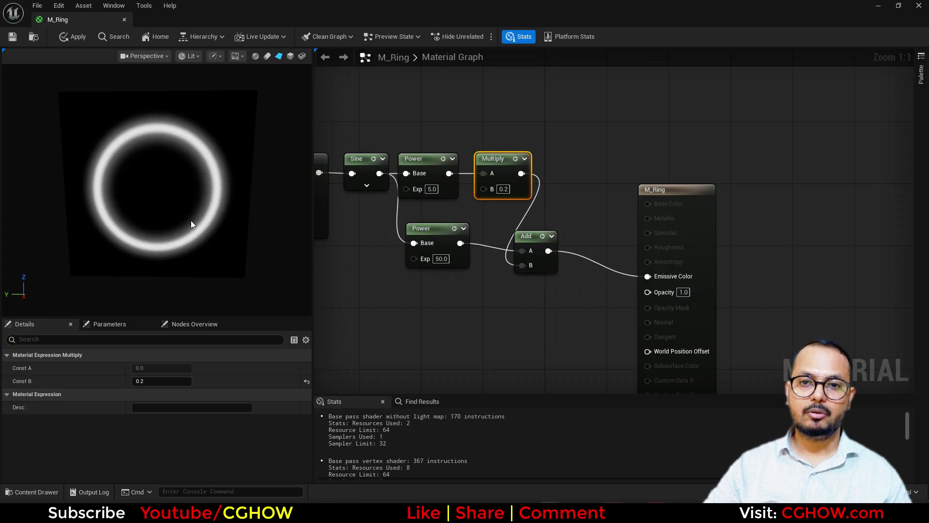
Raise the lower Power node's exponent to 100, then to 200.
left_click(441, 259)
type("100")
key("Return")
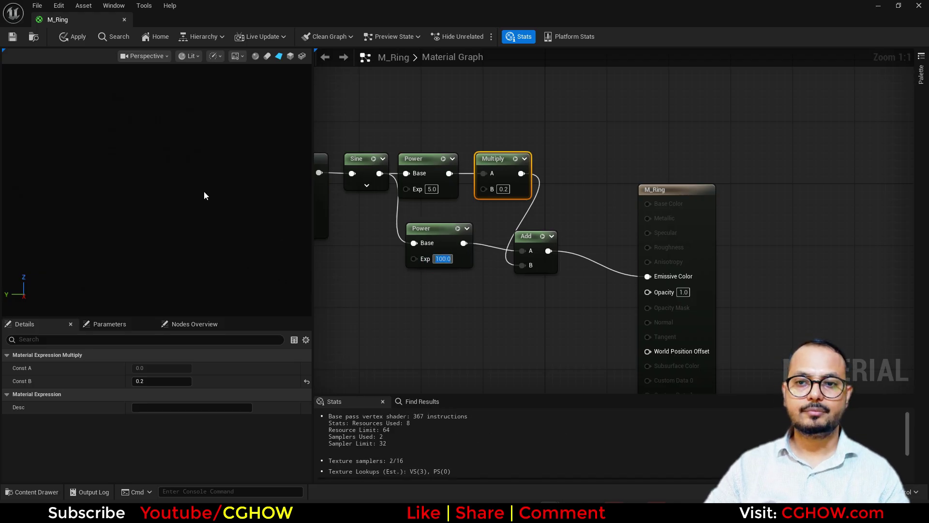
scroll(220, 221, "up", 1)
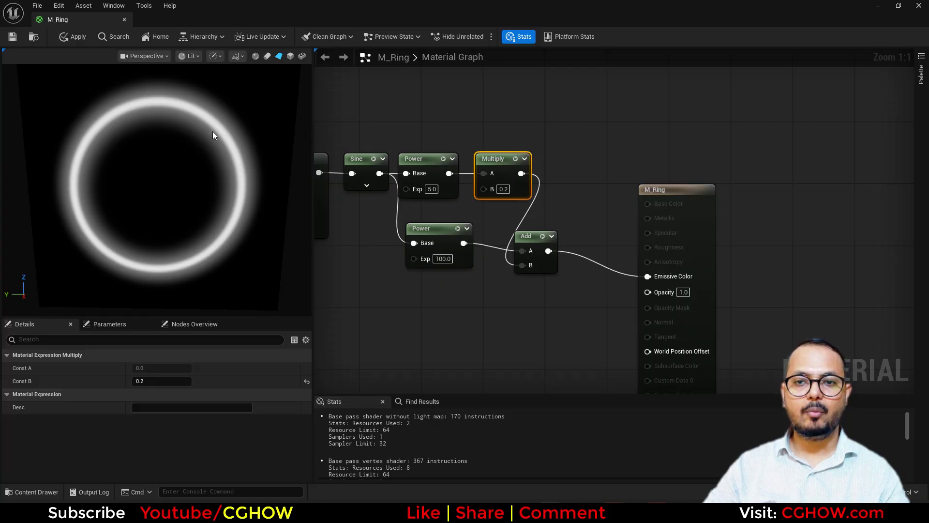
left_click(441, 258)
type("200")
key("Return")
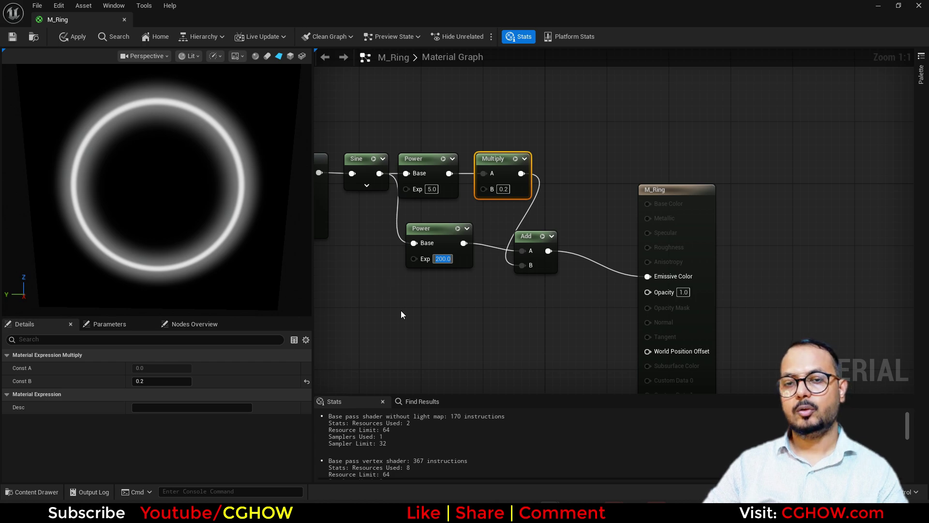
Duplicate the RadialGradientExponential node and place the copy below the original.
right_click_drag(403, 312, 528, 252)
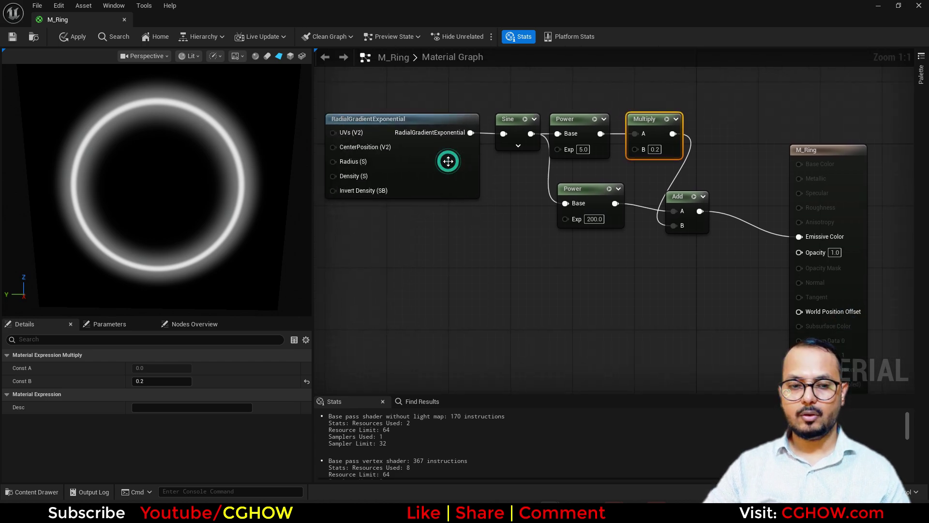
left_click(446, 160)
key("ctrl+c")
key("ctrl+v")
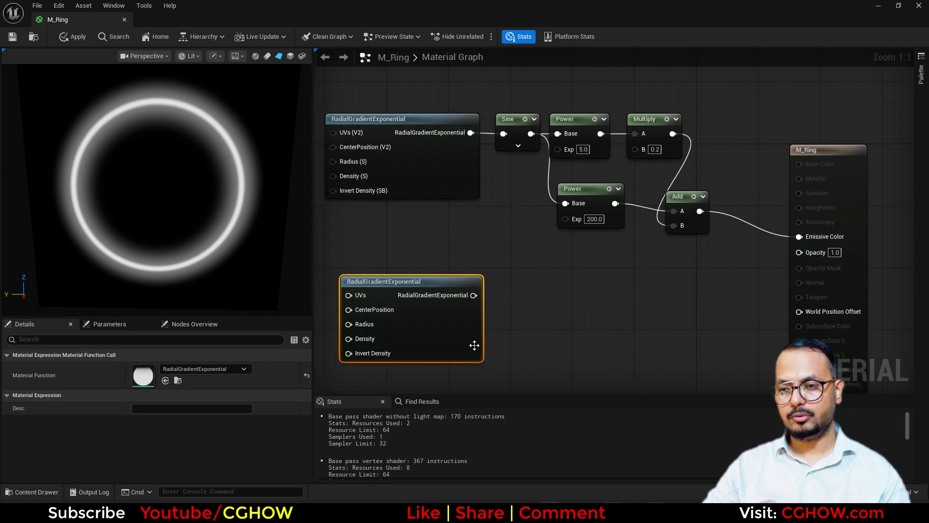
right_click_drag(467, 346, 450, 251)
left_click_drag(450, 251, 446, 289)
right_click_drag(442, 202, 469, 164)
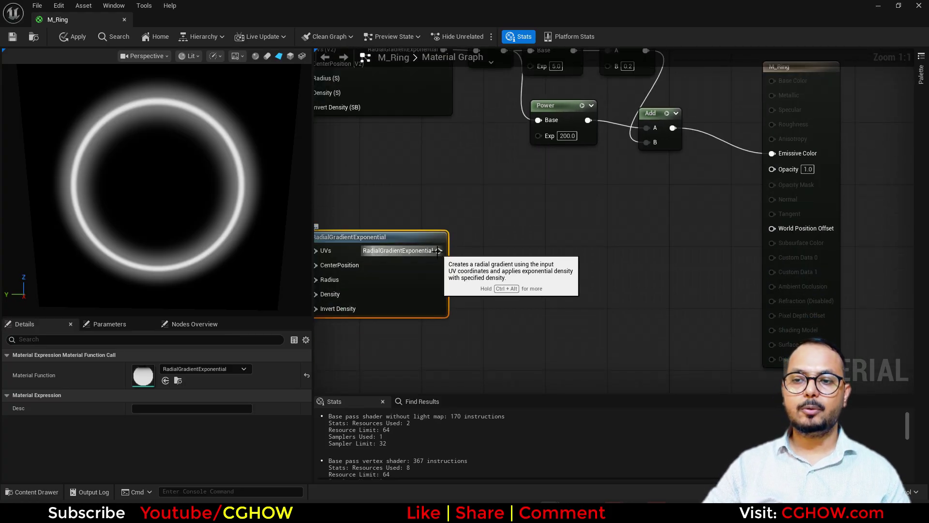
Invert the copied gradient with a 1-x node and preview the result.
left_click_drag(439, 251, 481, 241)
type("si")
key("Escape")
left_click(471, 219)
left_click(467, 238)
left_click_drag(438, 250, 469, 252)
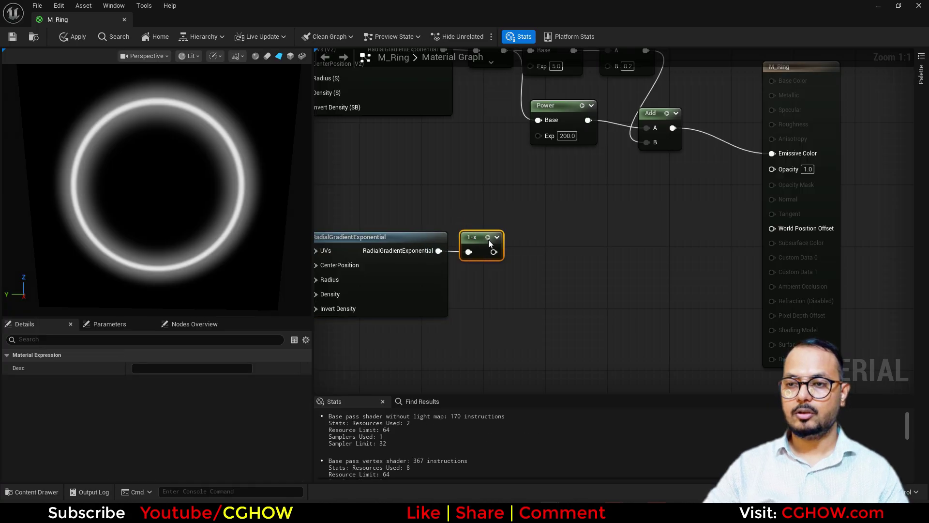
key("space")
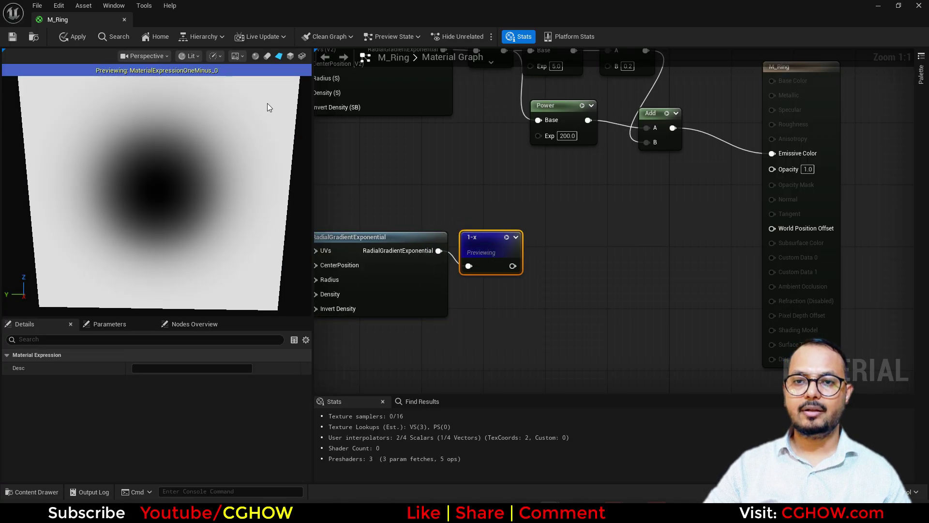
right_click_drag(487, 287, 476, 260)
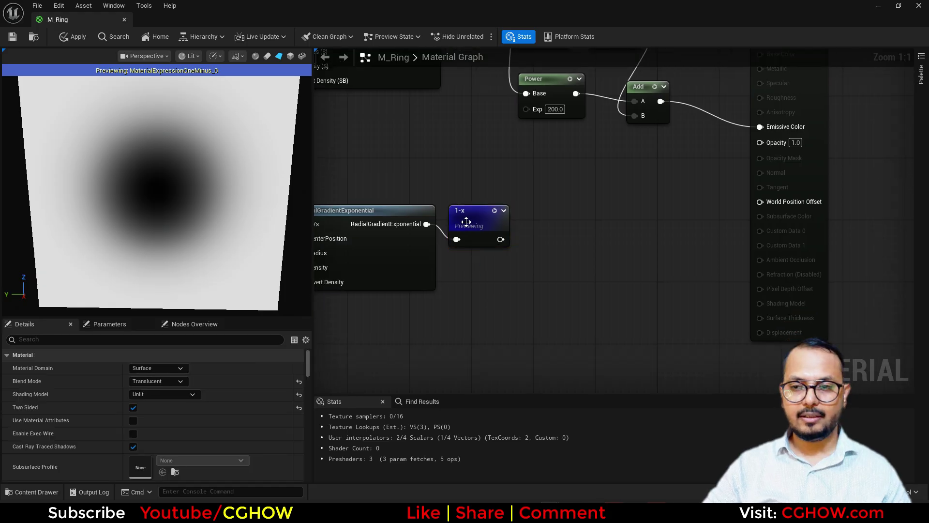
left_click_drag(467, 221, 473, 195)
right_click_drag(452, 258, 489, 262)
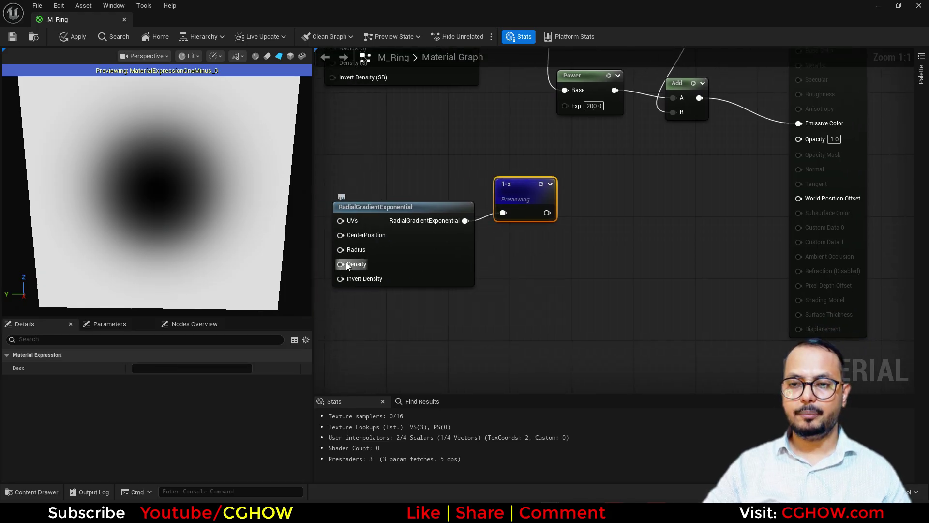
Paste another gradient copy and feed a Constant of 100 into its Density.
mouse_move(340, 264)
left_click(422, 255)
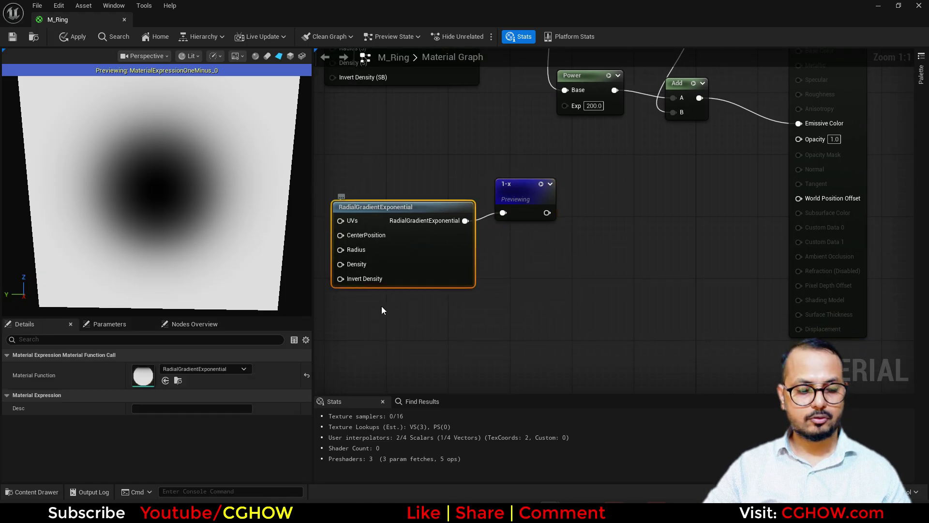
key("ctrl+c")
key("ctrl+v")
right_click_drag(488, 270, 433, 304)
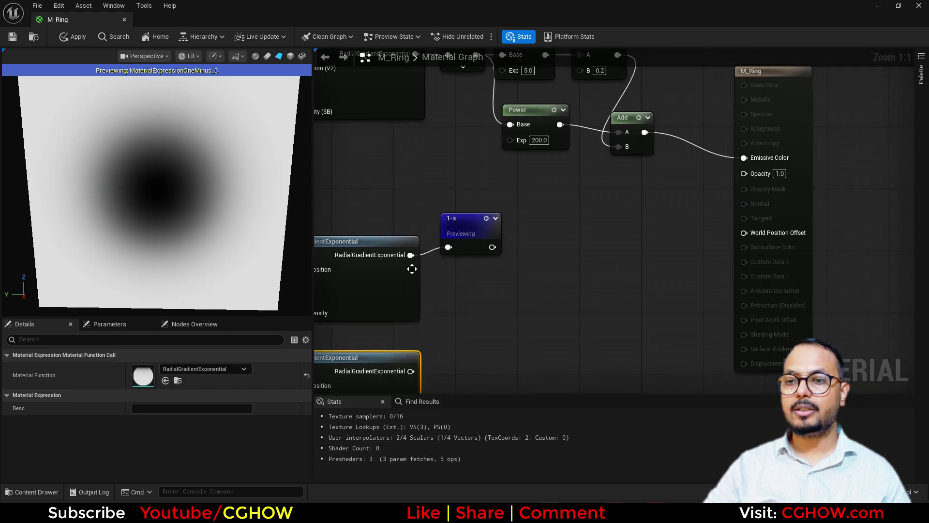
left_click_drag(410, 255, 474, 289)
right_click_drag(439, 330, 352, 294)
left_click(352, 293)
left_click_drag(398, 307, 433, 303)
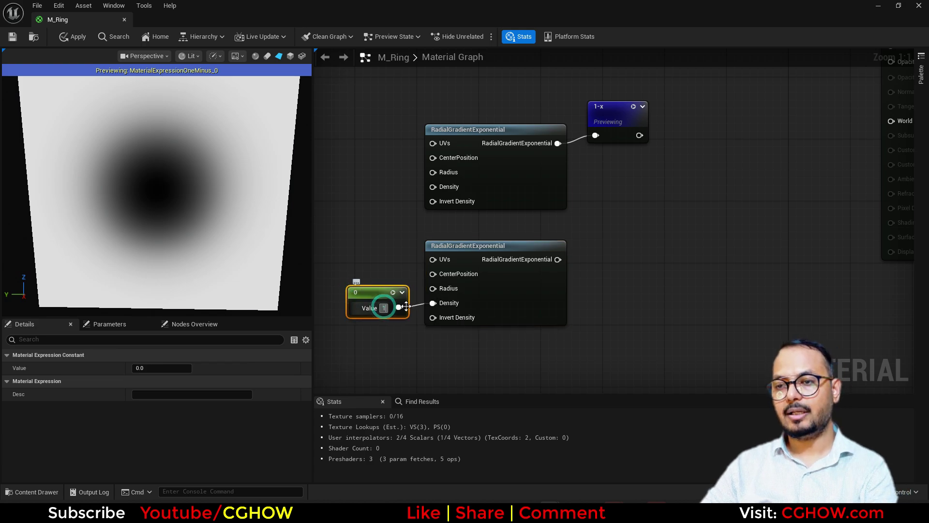
type("00")
key("Return")
right_click(550, 257)
left_click(586, 278)
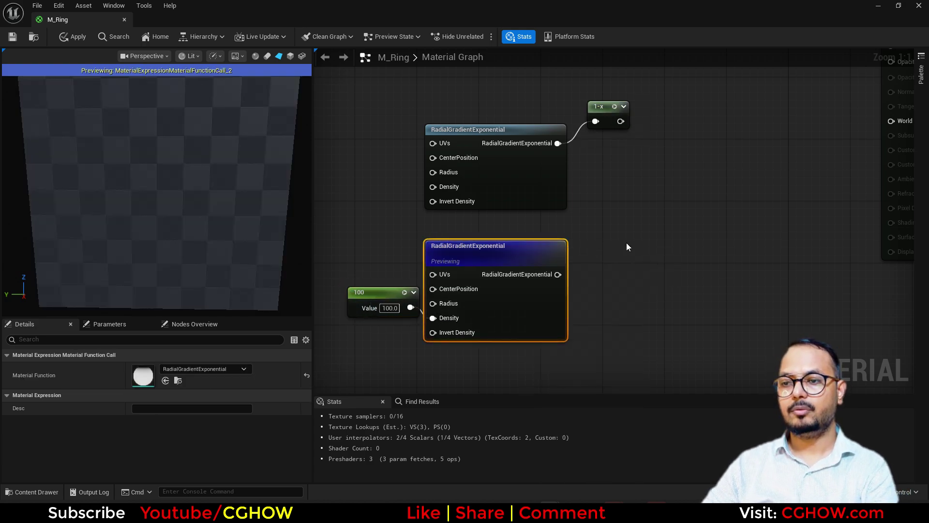
Multiply the inverted gradient by the Density 100 gradient and preview the mask.
right_click_drag(626, 247, 578, 300)
right_click_drag(545, 248, 519, 283)
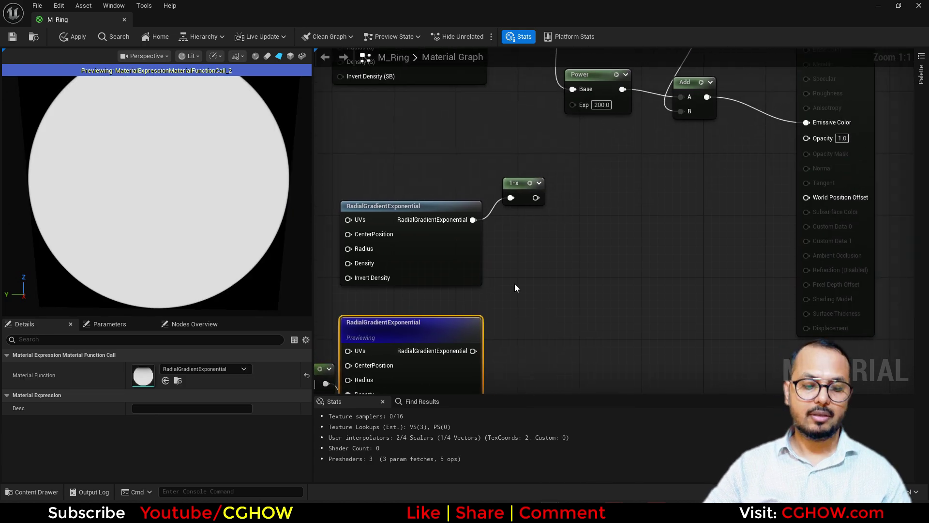
left_click(527, 272)
left_click_drag(473, 351, 534, 308)
left_click_drag(536, 197, 565, 283)
key("space")
left_click_drag(520, 185, 517, 216)
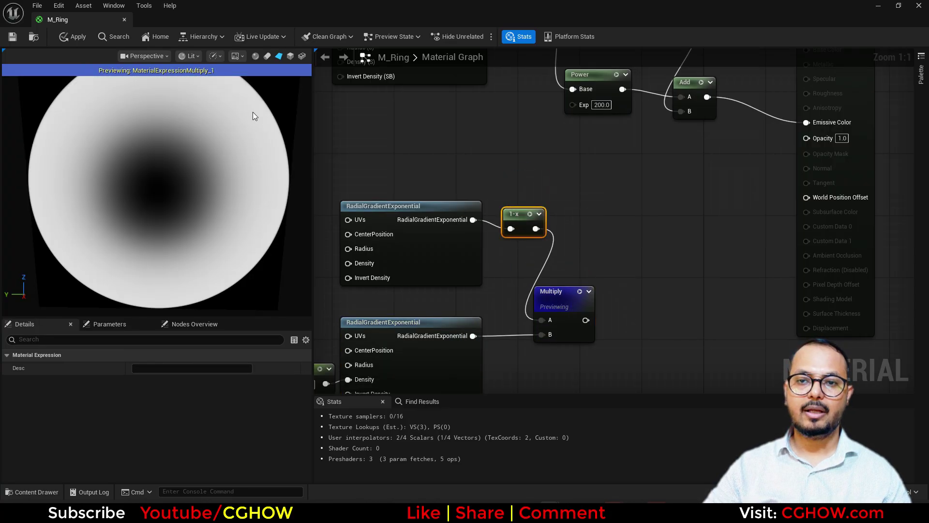
Feed a Constant of 0.3 into the lower gradient's Radius.
scroll(501, 272, "down", 1)
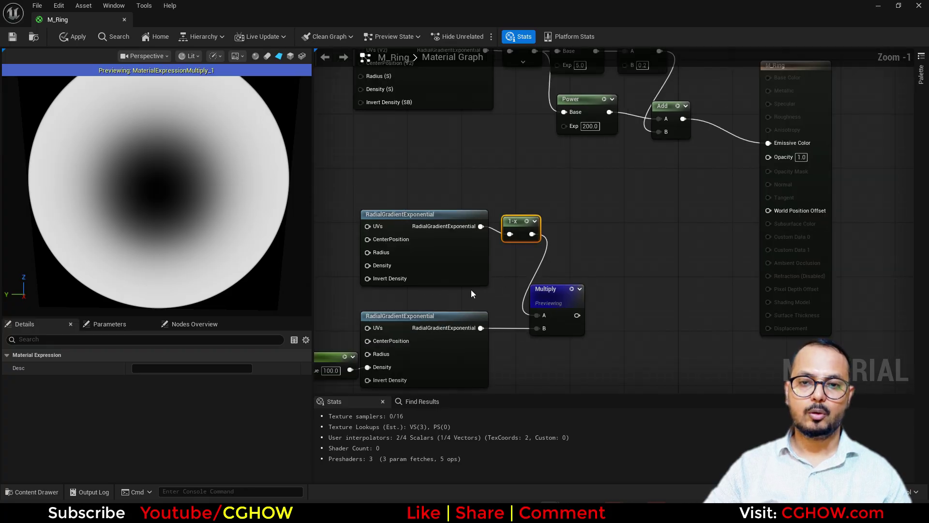
scroll(455, 305, "down", 1)
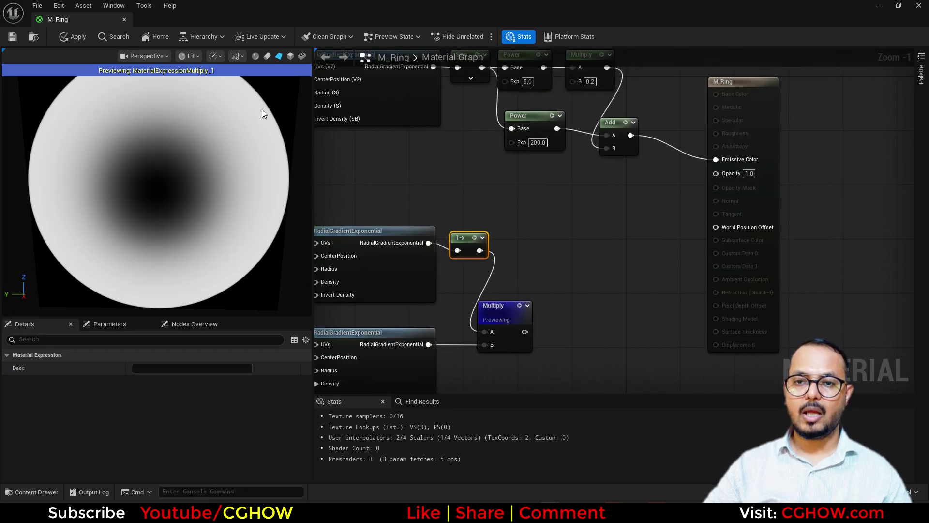
right_click_drag(603, 119, 388, 276)
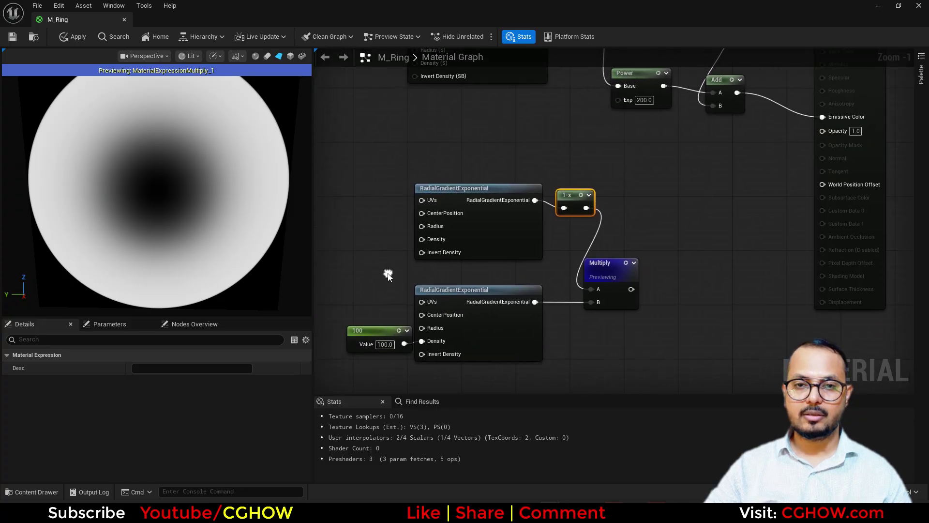
left_click(329, 241)
left_click_drag(377, 249, 427, 329)
double_click(361, 249)
type("0.3")
key("Return")
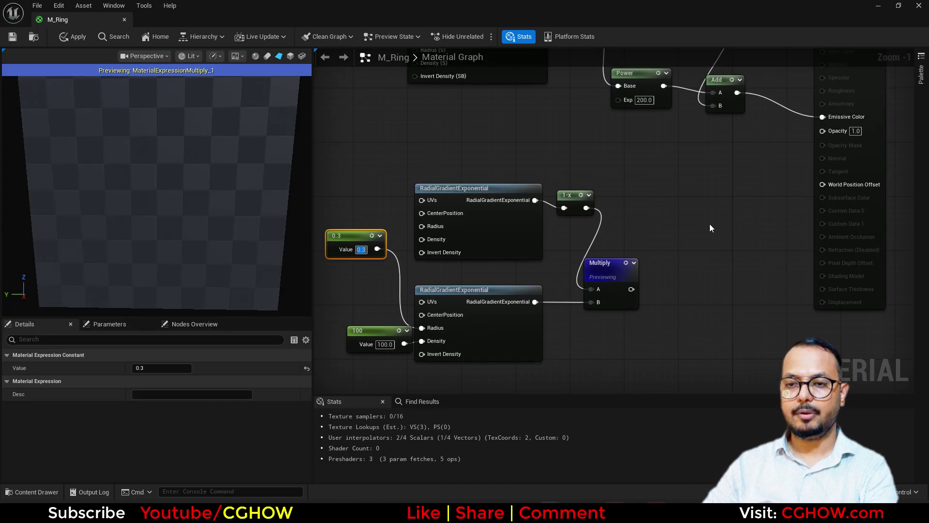
Place another Add node near the output and stop previewing the Multiply.
right_click_drag(698, 227, 570, 305)
left_click_drag(619, 196, 617, 294)
left_click(611, 281)
left_click(504, 349)
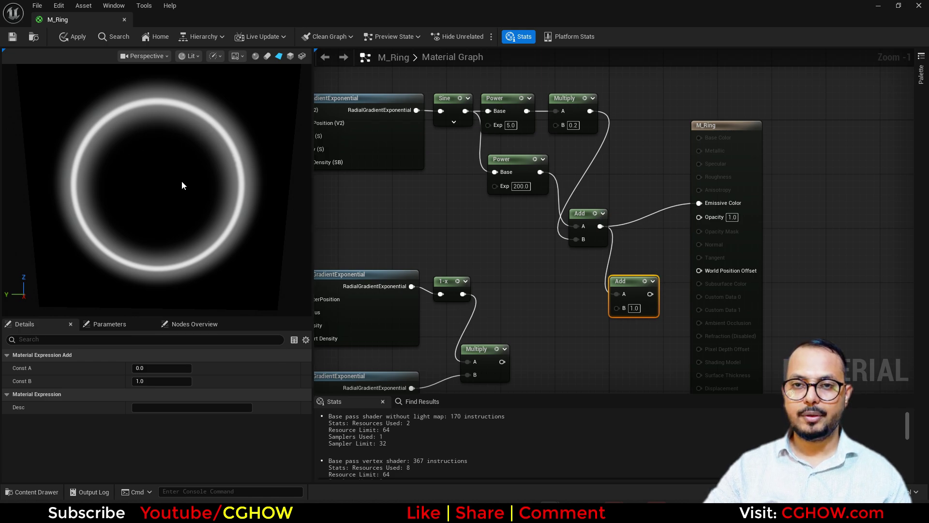
Wire the fade mask into the new Add node and change the radius constant to 0.32.
left_click_drag(502, 362, 702, 203)
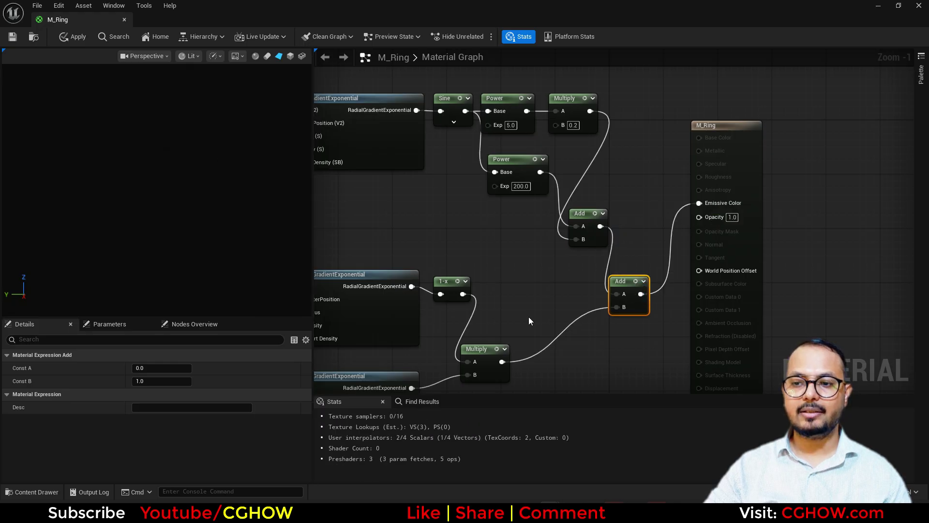
right_click_drag(373, 353, 458, 303)
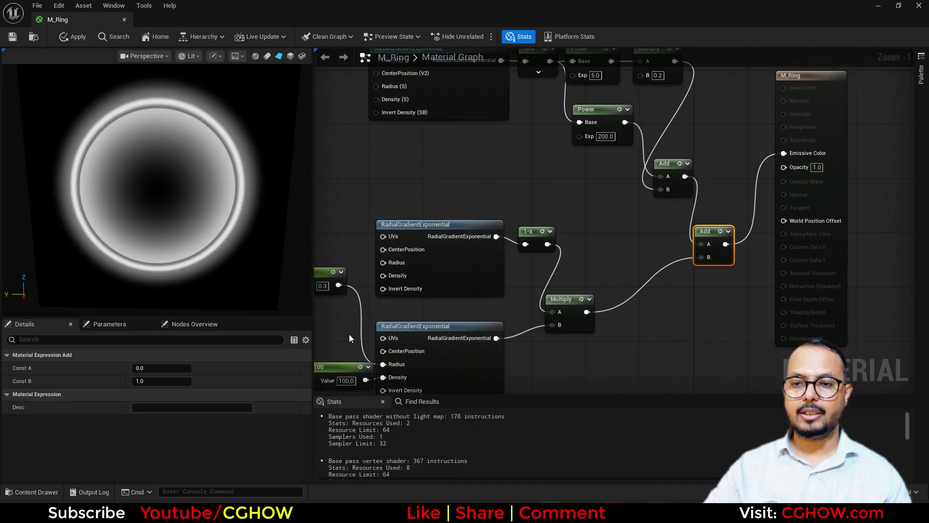
right_click_drag(349, 334, 394, 333)
left_click(379, 346)
scroll(360, 268, "up", 1)
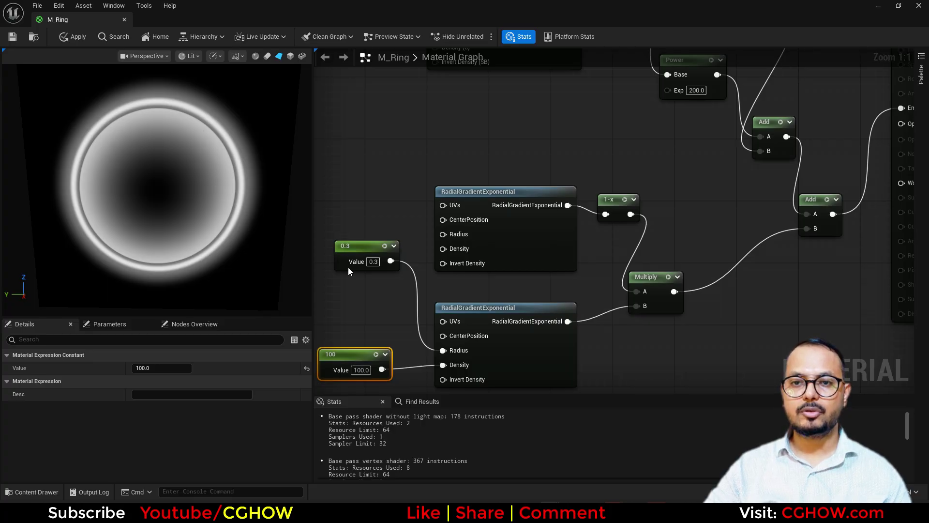
left_click(374, 261)
type("0.32")
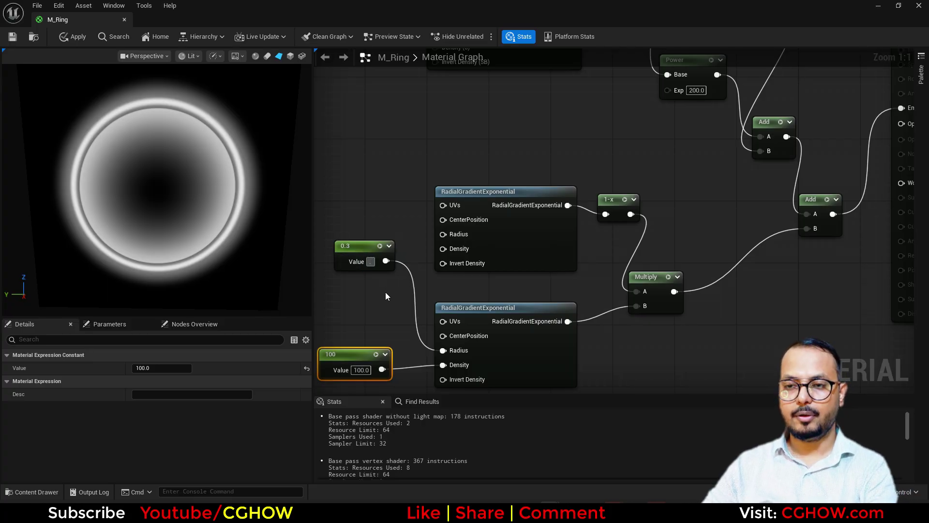
key("Return")
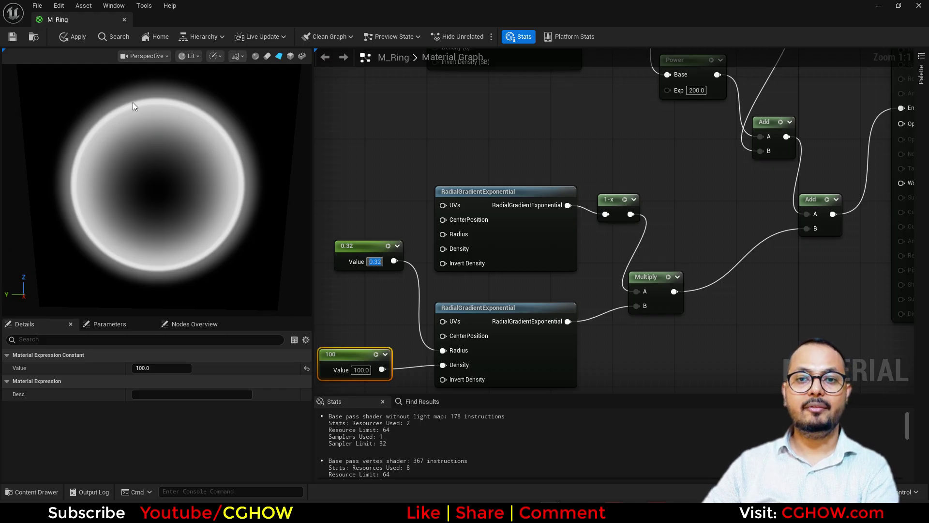
Add a Step node fed by the Sine gradient and preview it on its own.
right_click_drag(563, 173, 400, 281)
right_click(460, 99)
type("step")
key("Return")
left_click_drag(425, 226, 467, 118)
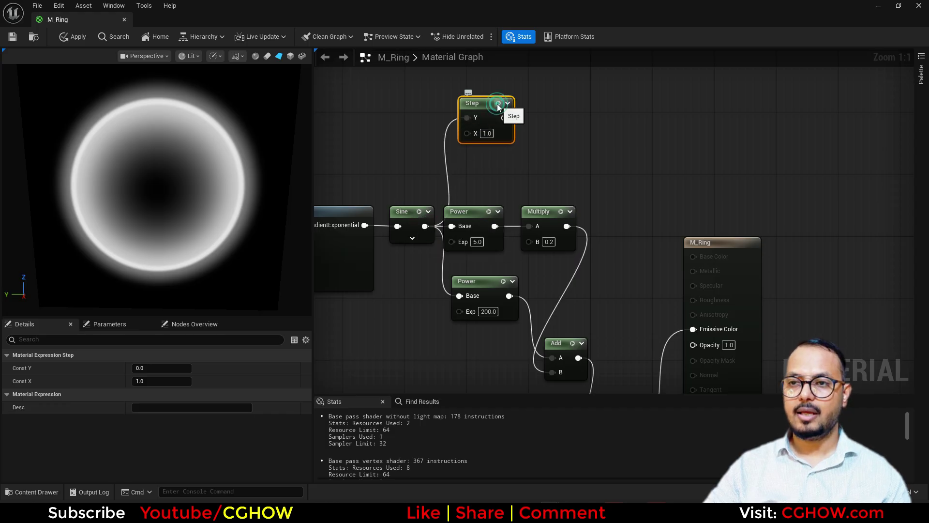
left_click(498, 103)
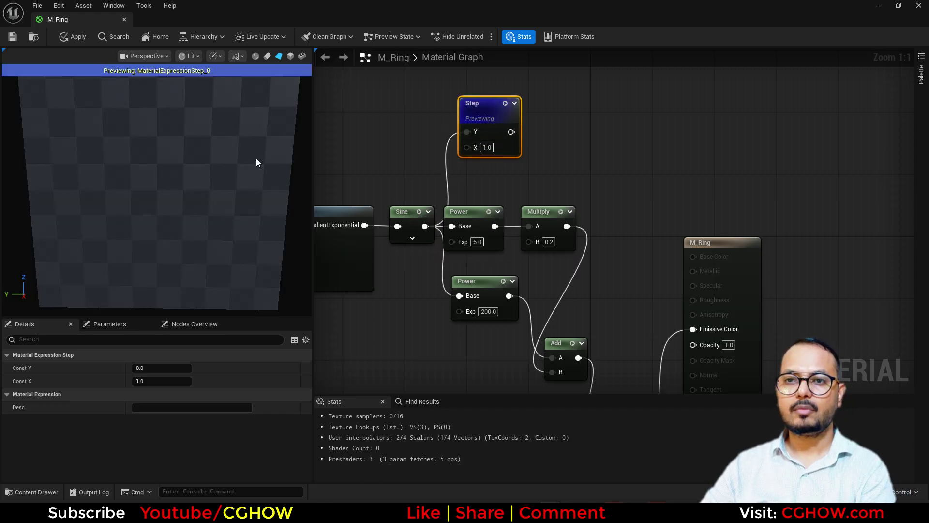
left_click(487, 148)
type("0.1")
key("Return")
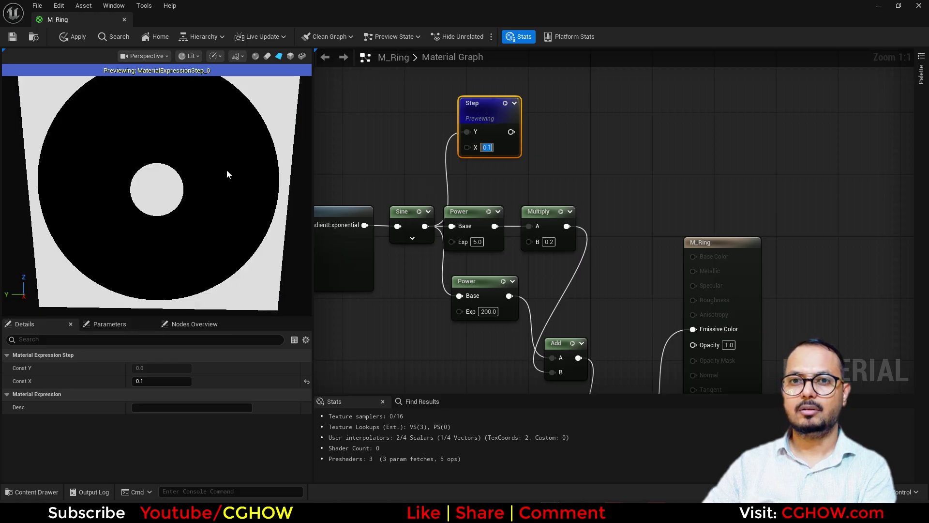
Put the Sine gradient into Step's X and set the Y threshold to 0.999.
left_click_drag(467, 131, 470, 150, "ctrl")
type("0.1")
key("Return")
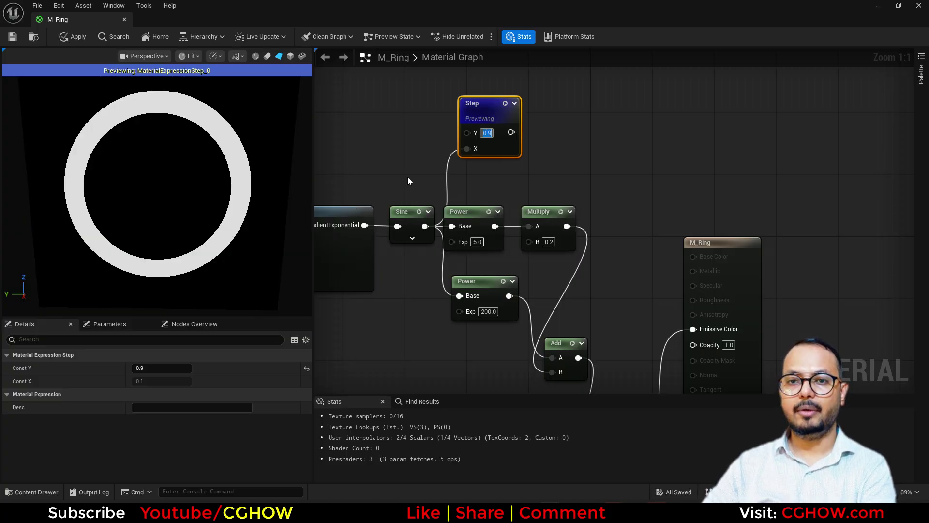
key("BackSpace")
type(".99")
key("Return")
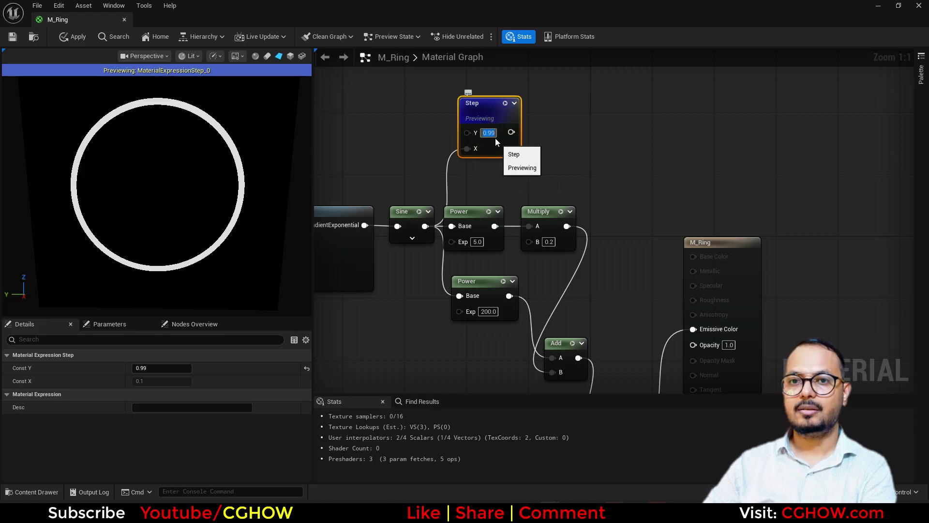
type("9")
key("Return")
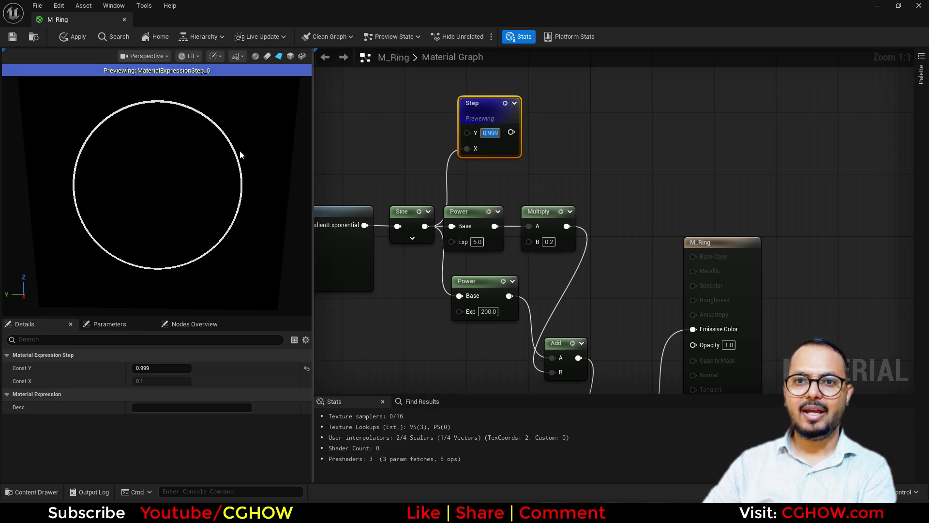
Add the Step result to the existing glow with a new Add feeding Emissive Color.
right_click_drag(573, 284, 515, 199)
right_click(516, 198)
left_click_drag(682, 173, 767, 173)
left_click(621, 224)
left_click_drag(568, 350, 627, 258)
right_click_drag(599, 240, 596, 305)
left_click_drag(453, 112, 720, 309)
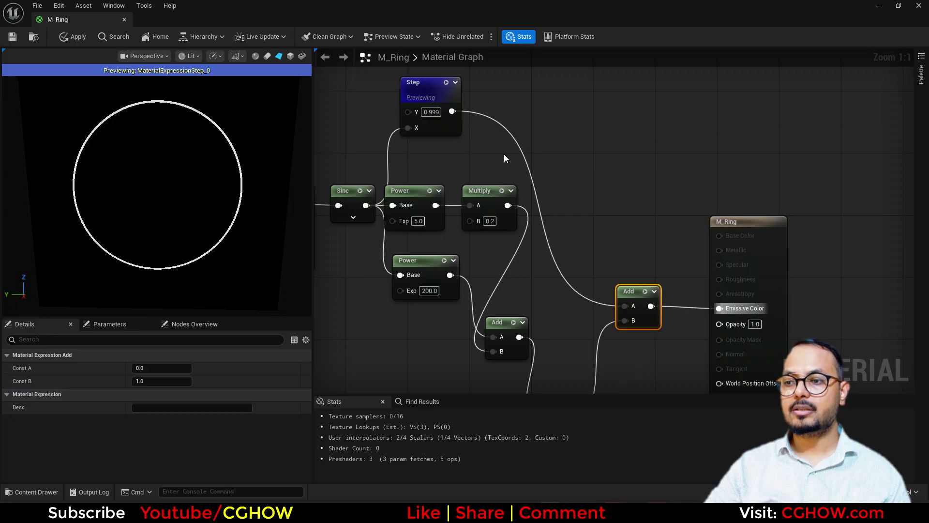
left_click(455, 83)
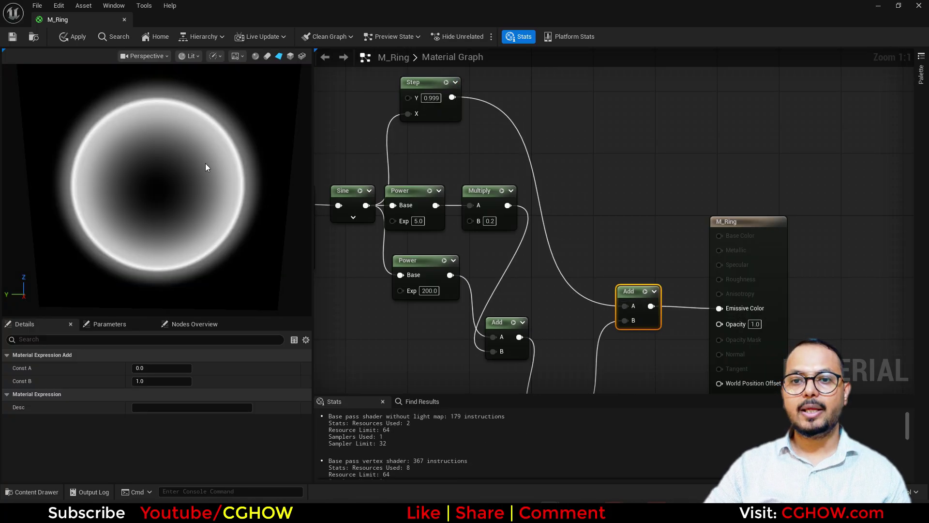
scroll(205, 164, "up", 5)
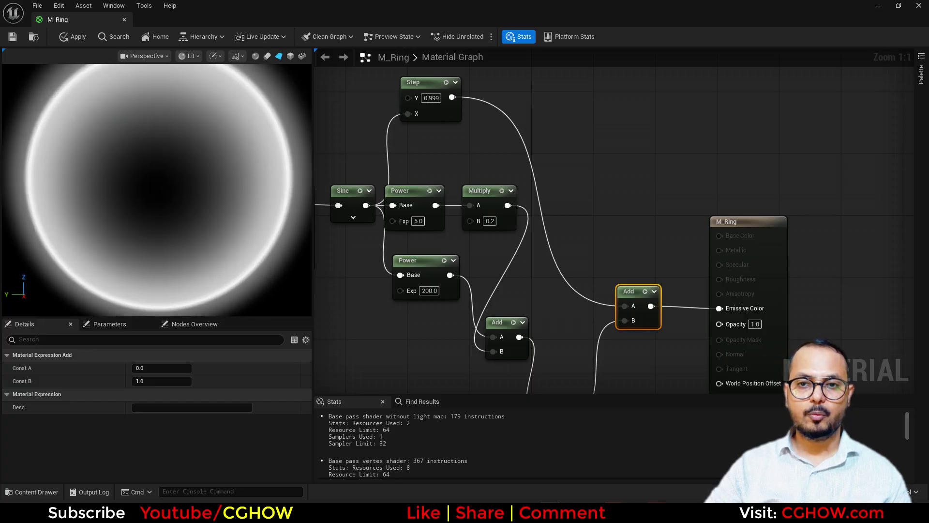
scroll(205, 164, "up", 2)
scroll(206, 164, "up", 3)
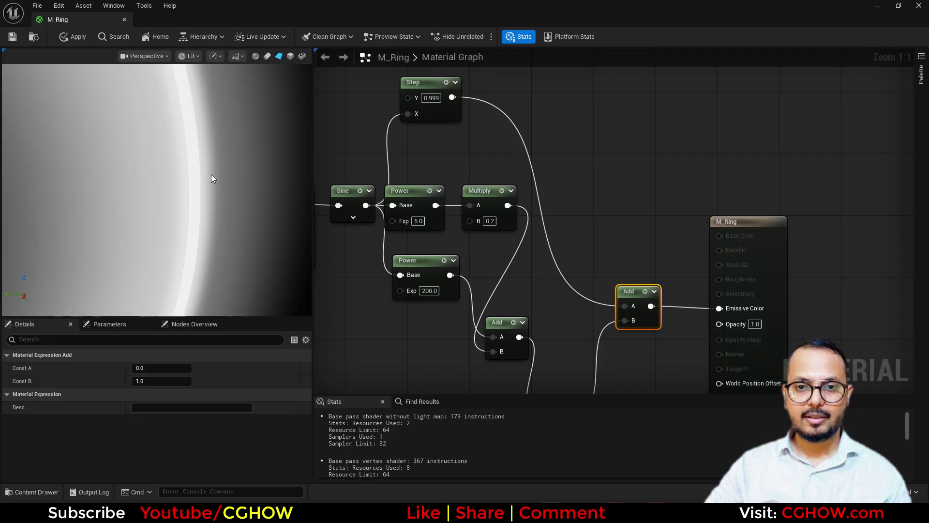
scroll(202, 204, "down", 5)
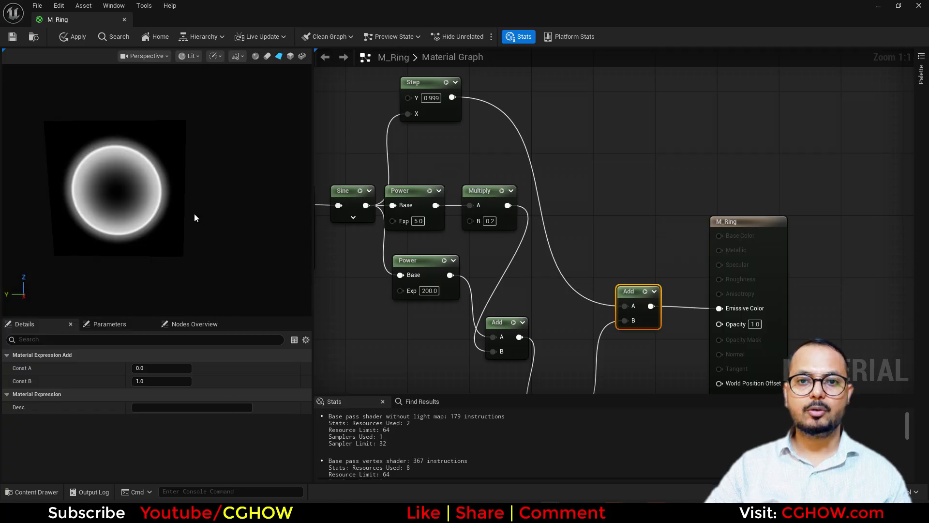
Add a Particle Color node near the M_Ring output node.
right_click_drag(633, 159, 535, 141)
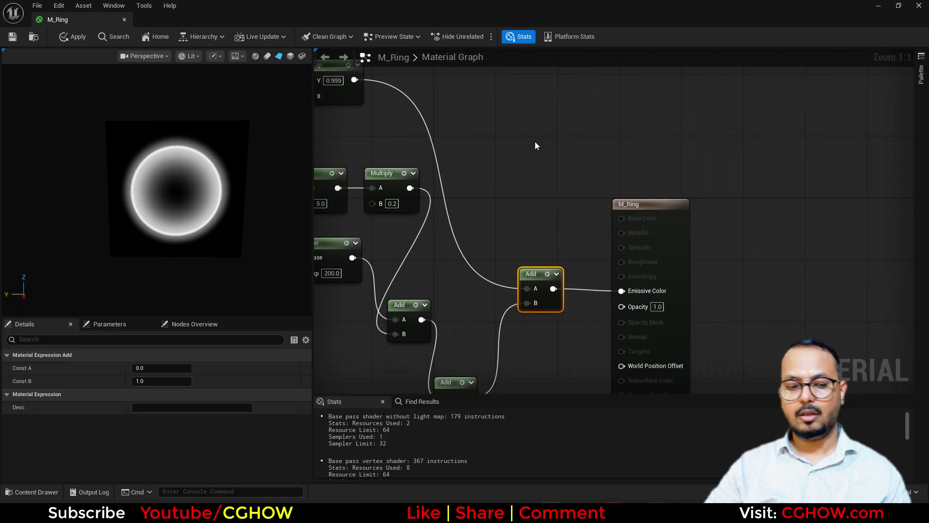
right_click(535, 141)
type("par")
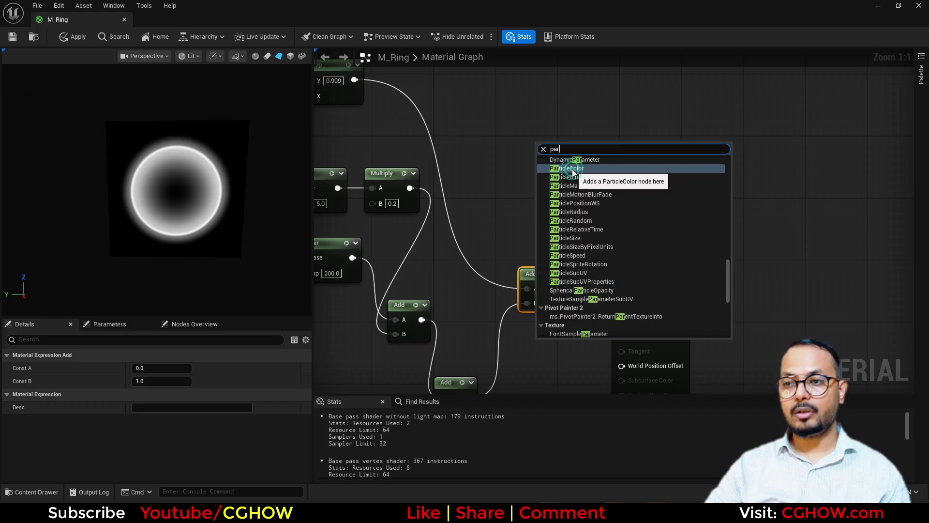
left_click(573, 169)
scroll(221, 207, "up", 3)
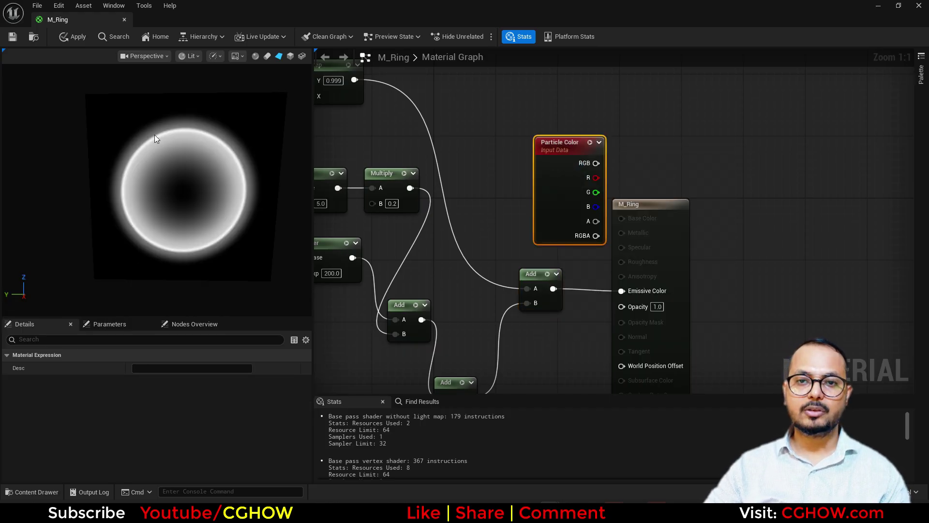
right_click_drag(414, 172, 645, 247)
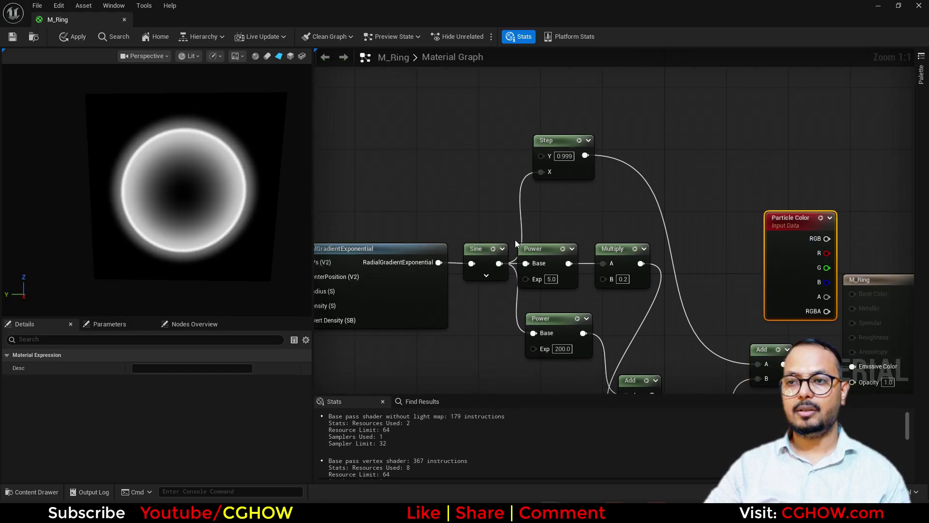
right_click_drag(511, 236, 457, 61)
right_click_drag(518, 273, 364, 348)
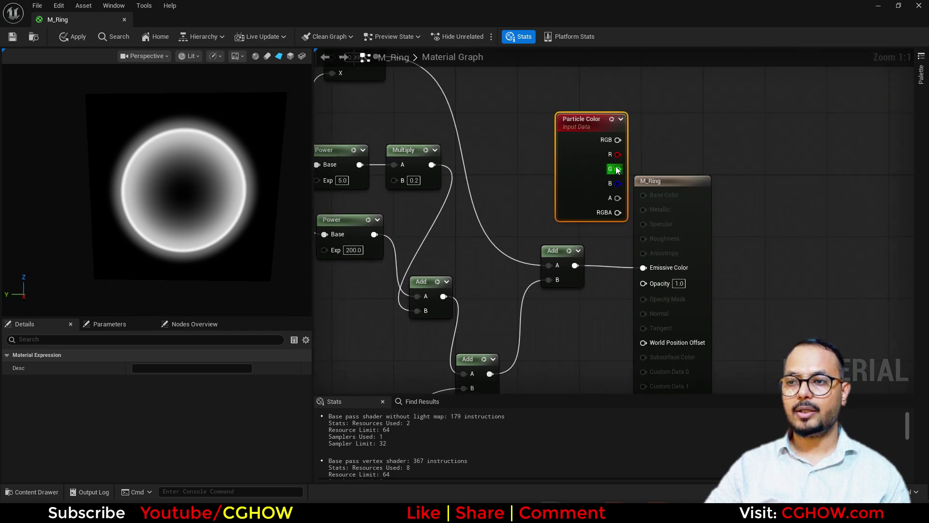
left_click(707, 228)
scroll(707, 228, "down", 2)
right_click_drag(492, 285, 628, 250)
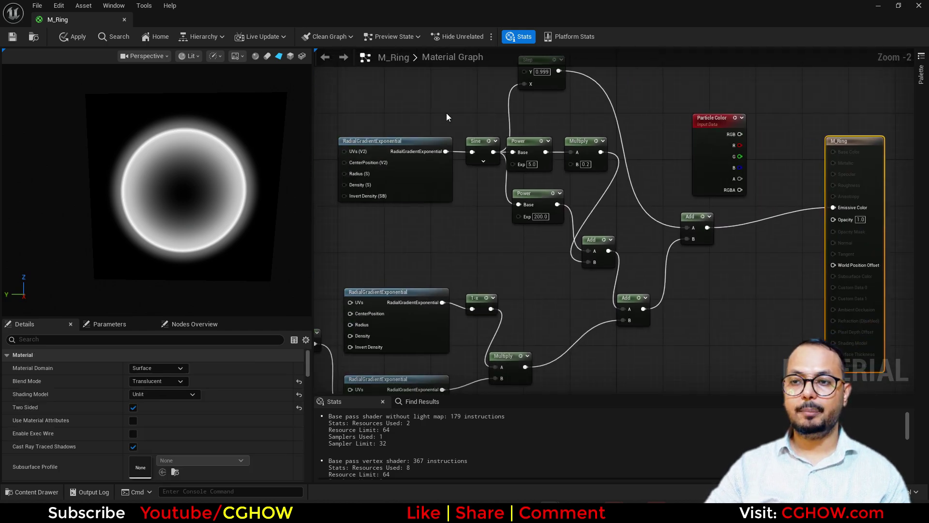
right_click_drag(671, 192, 537, 233)
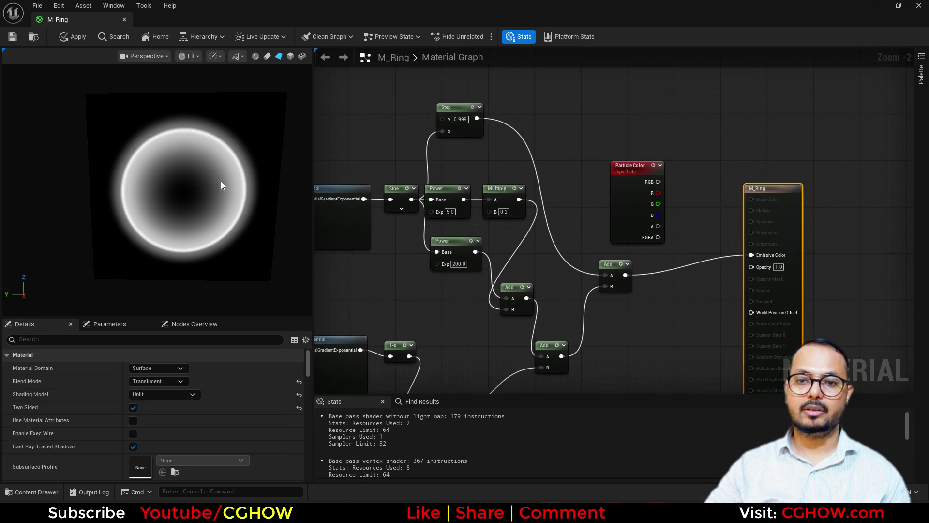
scroll(569, 226, "up", 2)
Wire Particle Color RGB to Emissive, ring times particle alpha into Opacity, and save.
left_click_drag(554, 193, 681, 290)
left_click(597, 293)
left_click_drag(511, 318, 555, 252)
left_click_drag(639, 310, 681, 306)
left_click(13, 36)
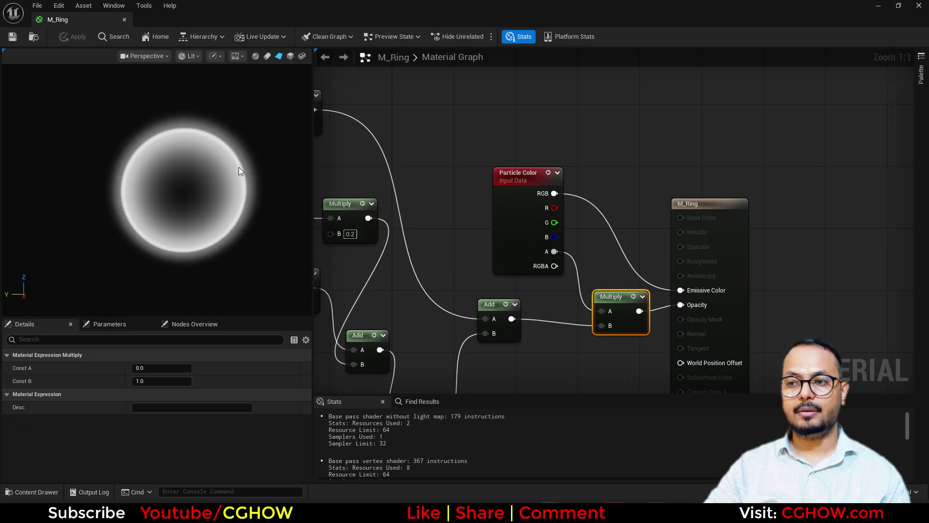
Close M_Ring and create an empty Niagara System named NS_pulse in Healing_pulse.
left_click(124, 20)
right_click(365, 449)
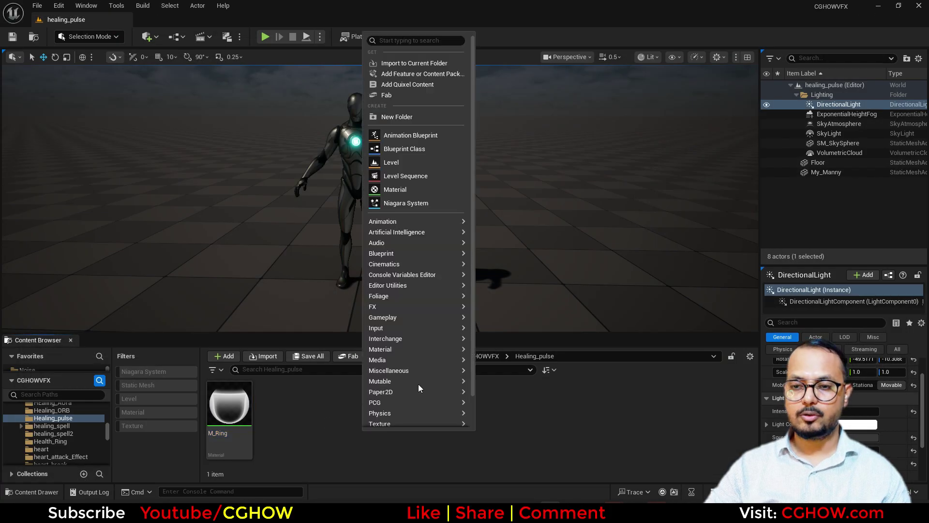
left_click(412, 204)
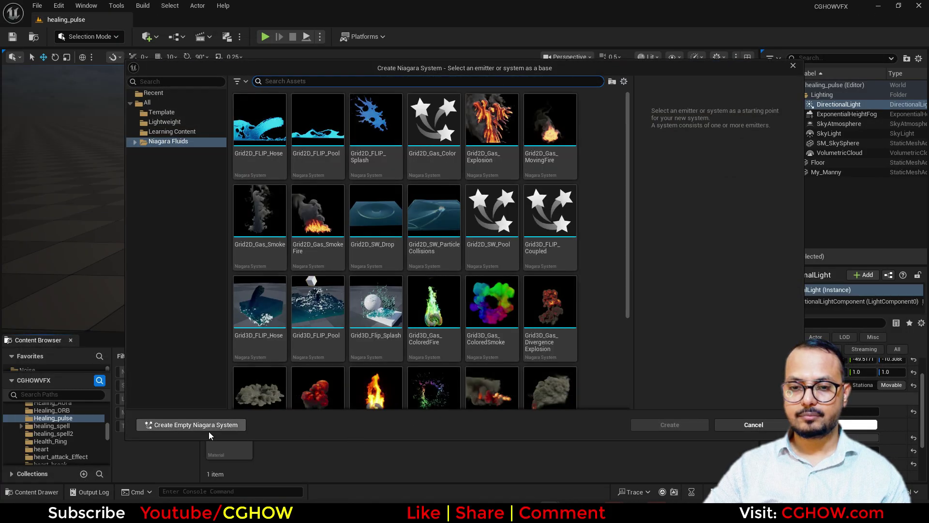
left_click(208, 429)
type("NS")
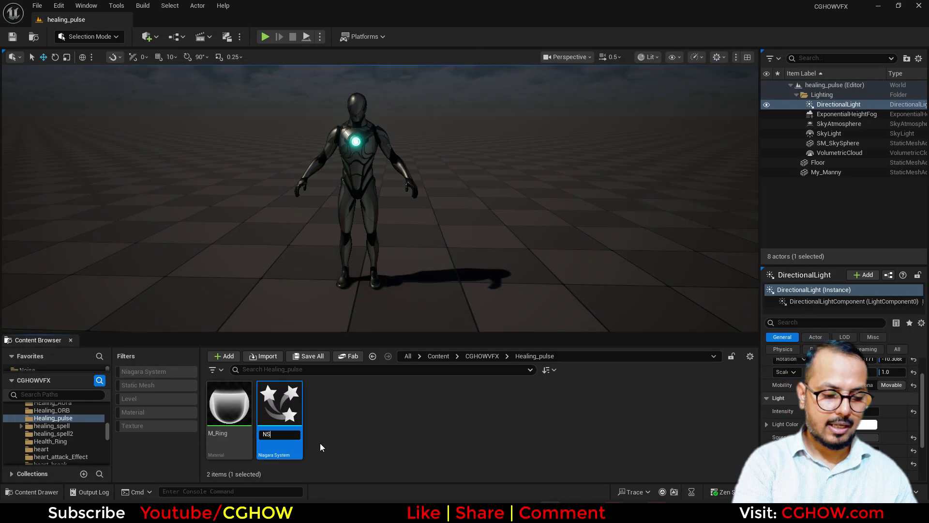
type("_pulse")
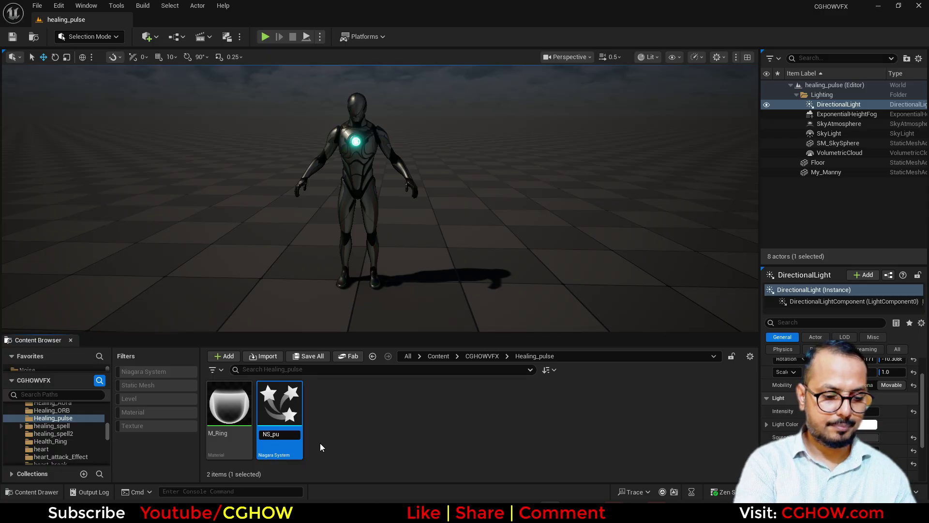
key("Return")
key("Return")
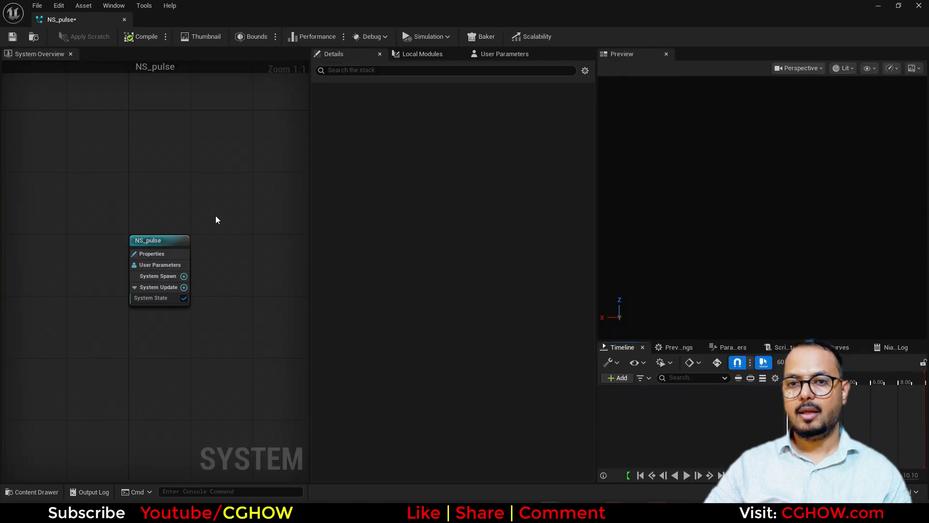
Add a Minimal emitter with Spawn Burst Instantaneous, then dock NS_pulse beside the healing_pulse level.
right_click(216, 217)
left_click(250, 232)
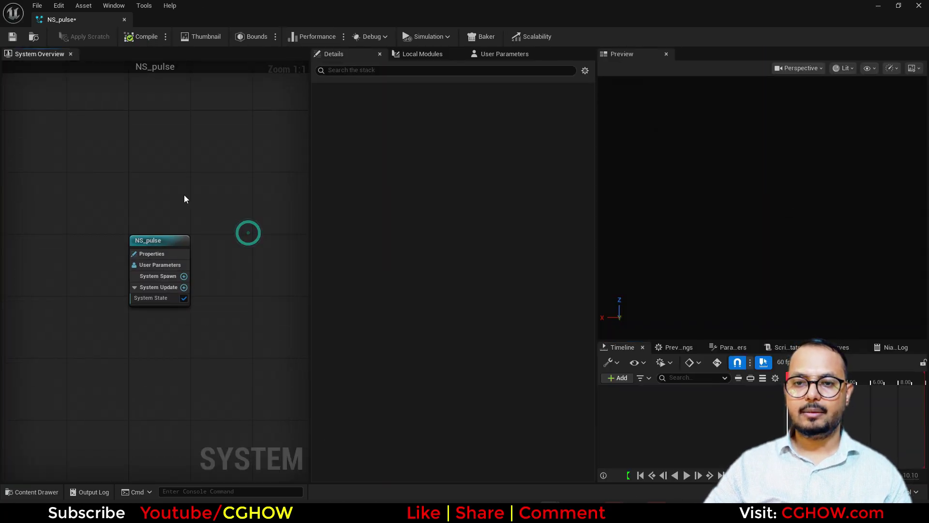
right_click_drag(179, 195, 123, 136)
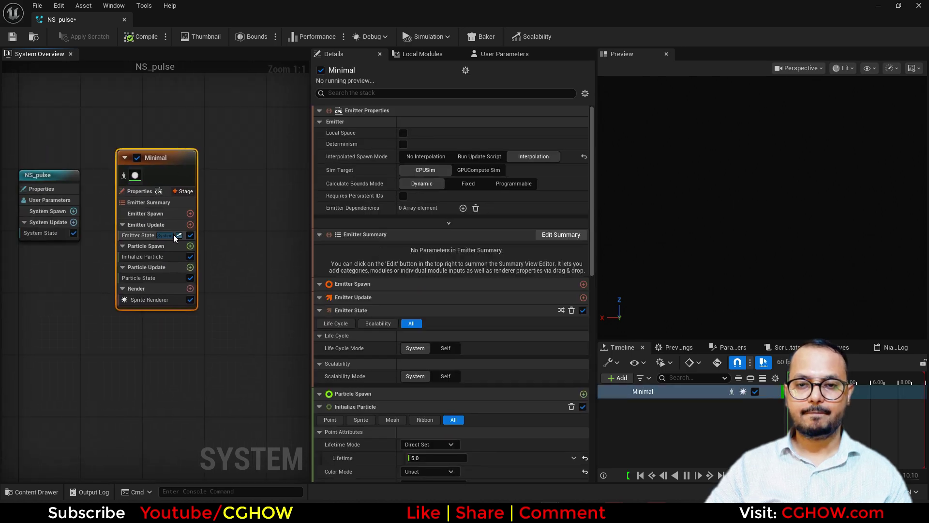
left_click(190, 225)
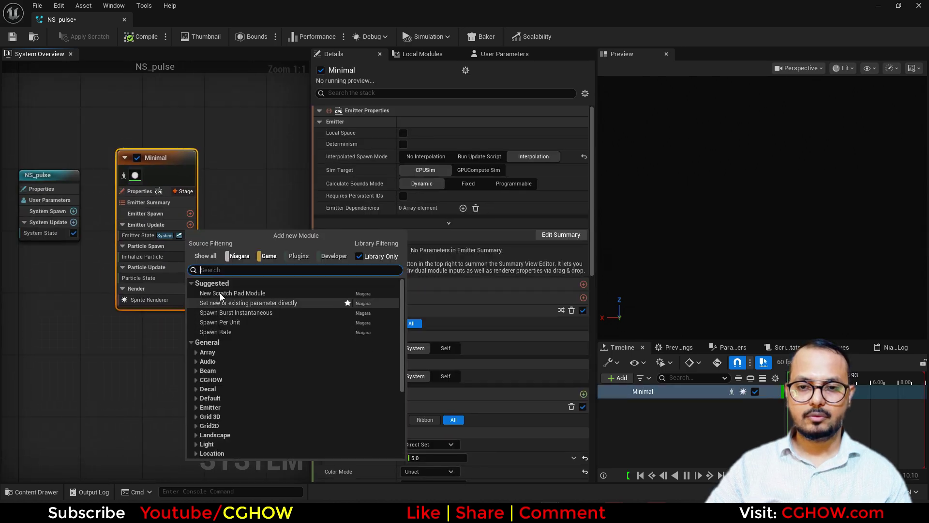
left_click(237, 313)
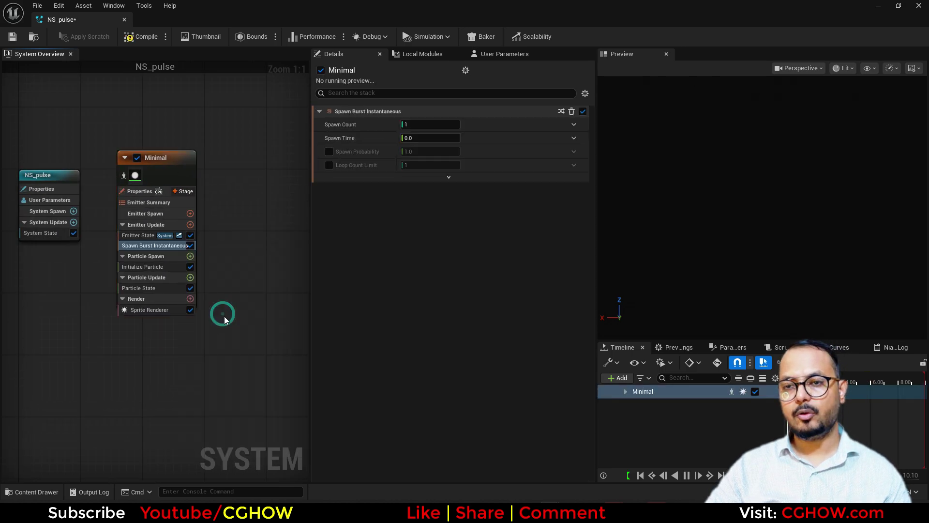
left_click_drag(74, 24, 173, 22)
left_click(108, 21)
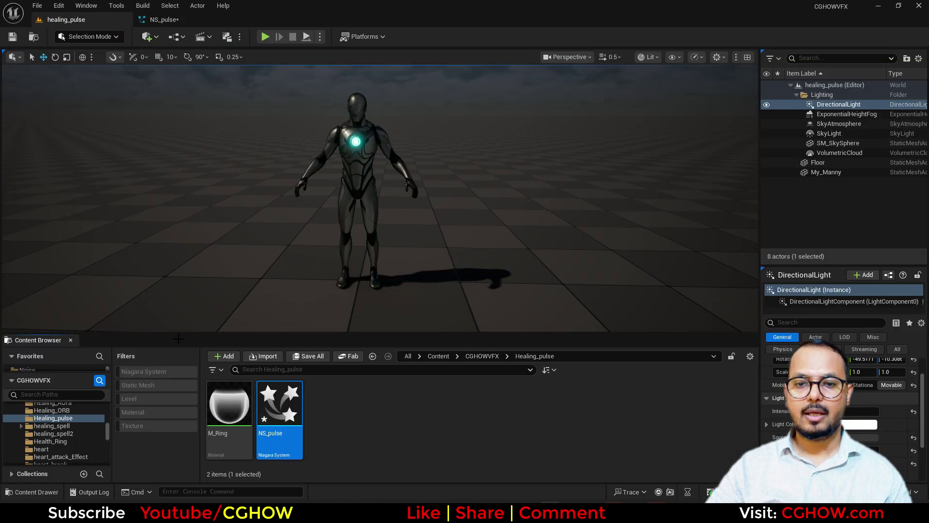
Set the Sprite Renderer material to M_Ring.
left_click(160, 19)
left_click(158, 310)
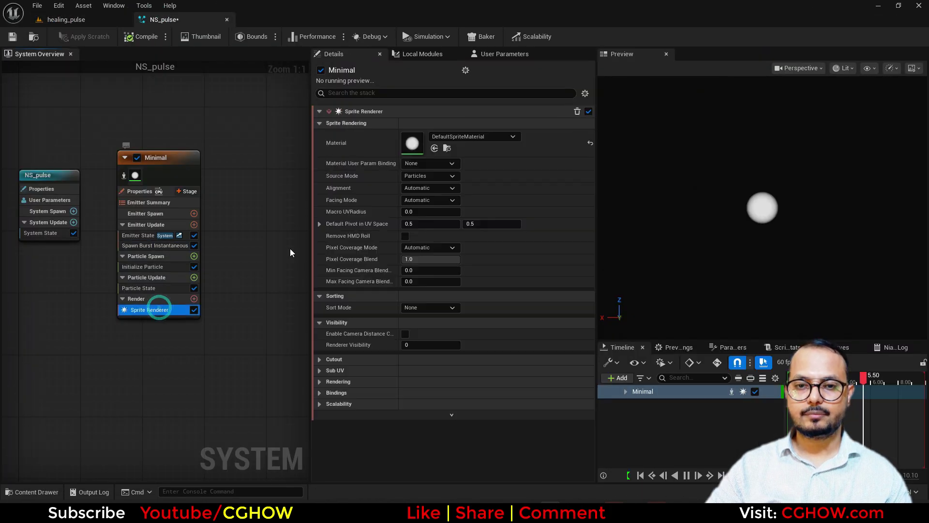
left_click(434, 148)
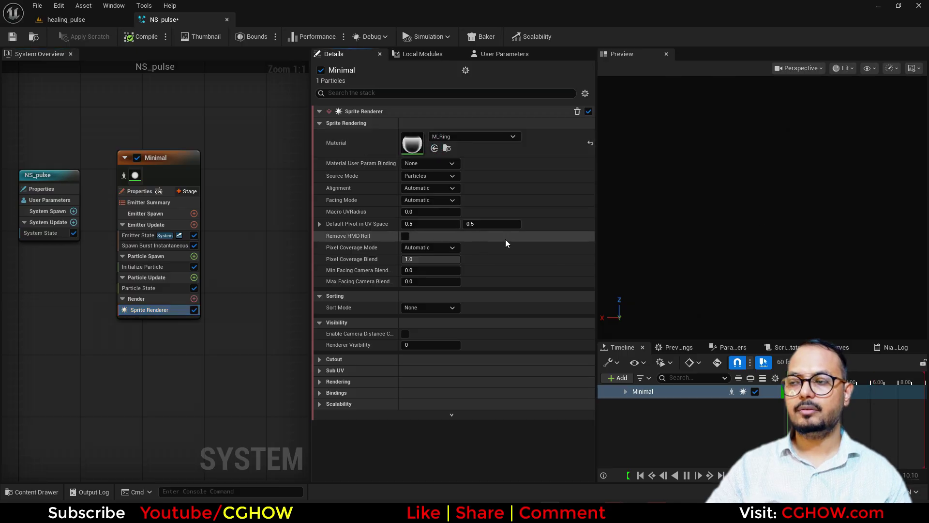
left_click(783, 252)
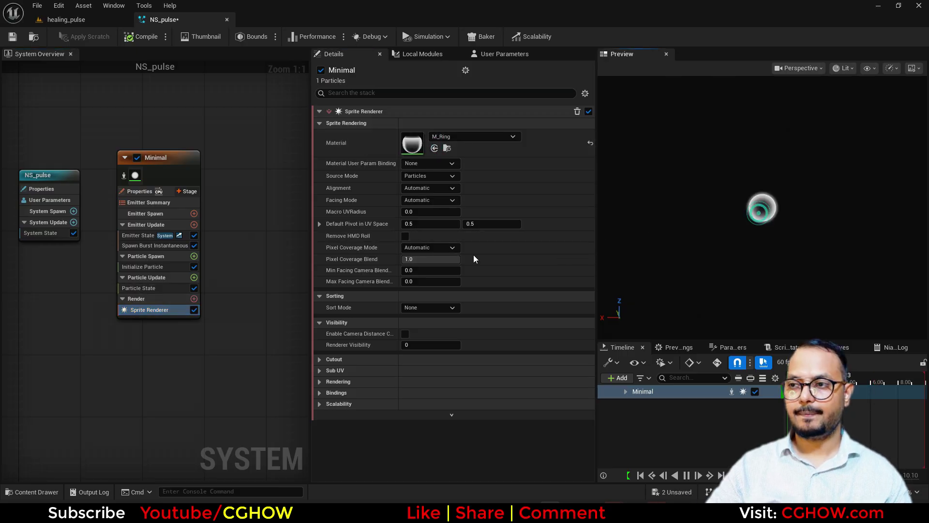
Set Initialize Particle Color Mode to Direct Set with a bright green colour.
left_click(141, 257)
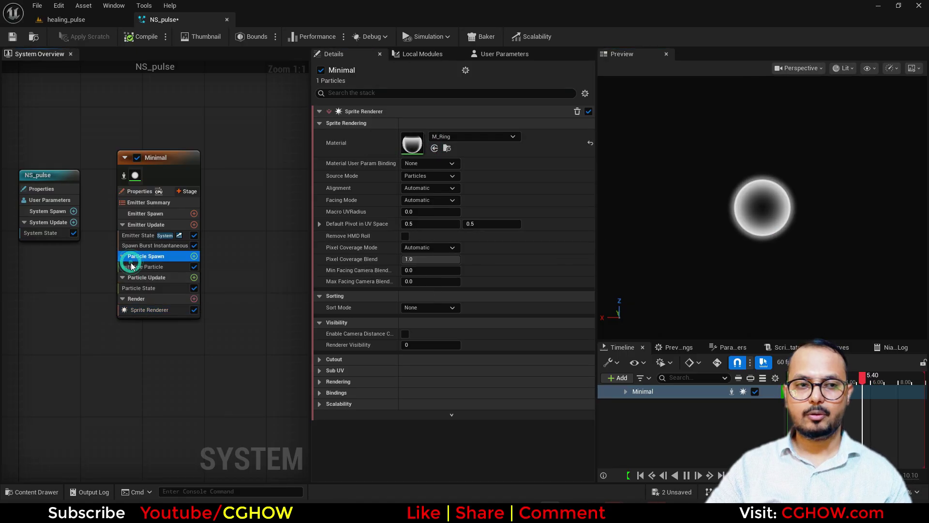
left_click(426, 189)
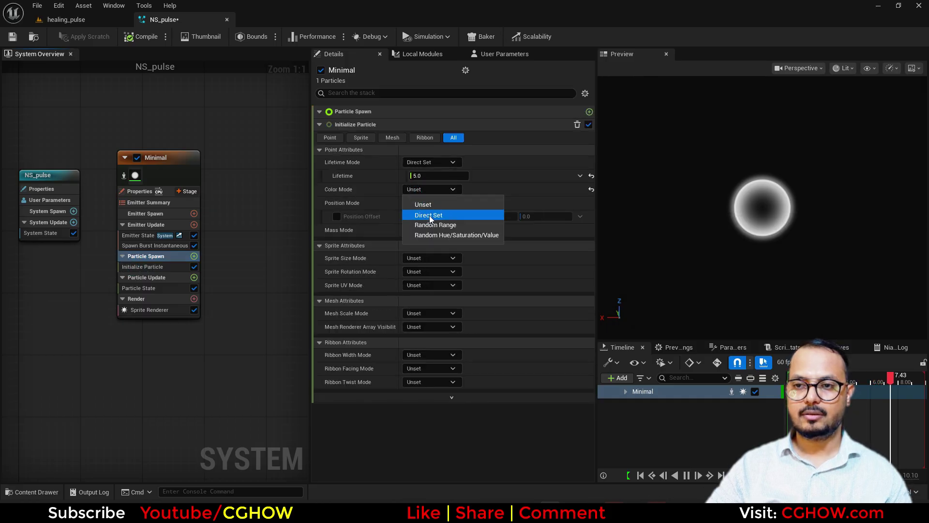
left_click(429, 216)
left_click(441, 203)
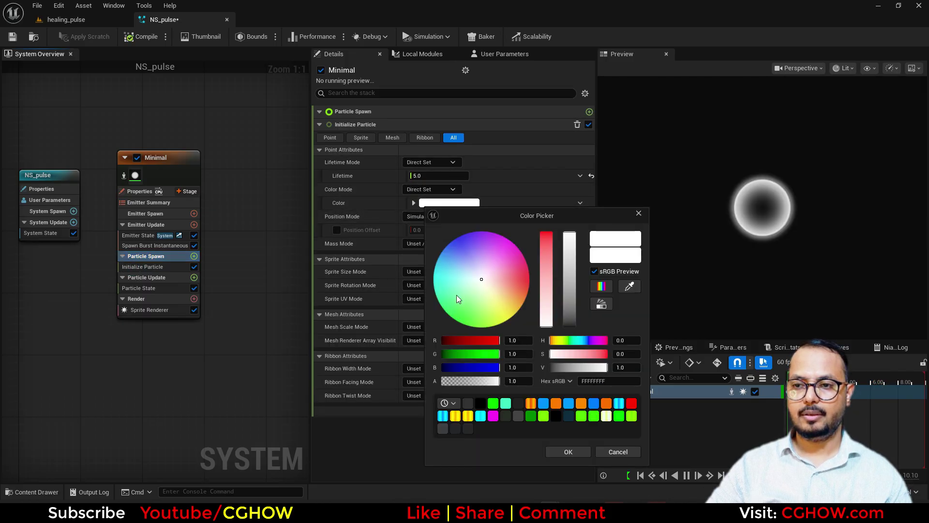
left_click_drag(457, 298, 456, 312)
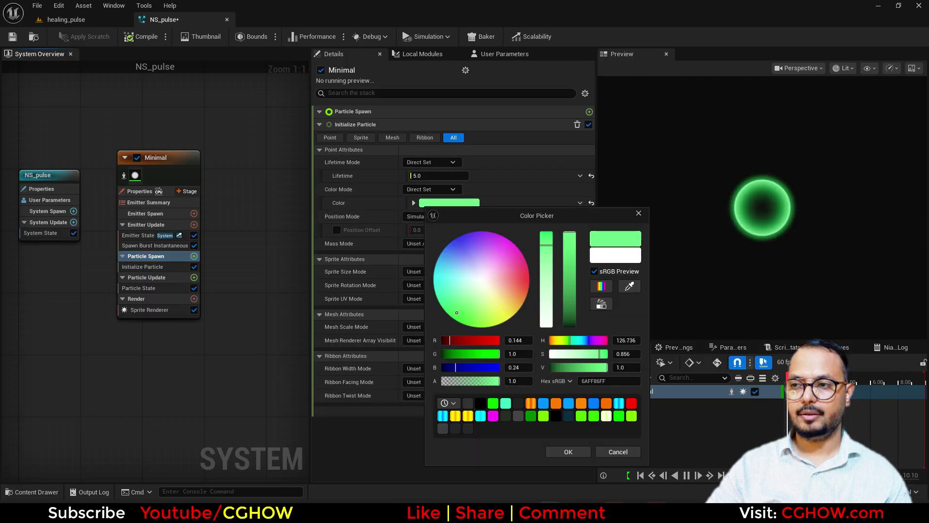
left_click(560, 451)
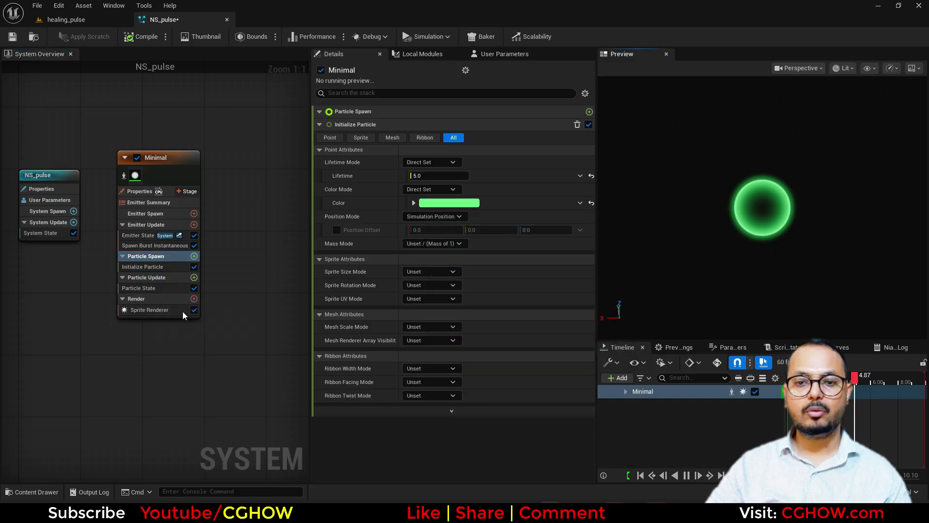
Enable Local Space on the emitter and place NS_pulse at the mannequin's feet.
left_click(135, 191)
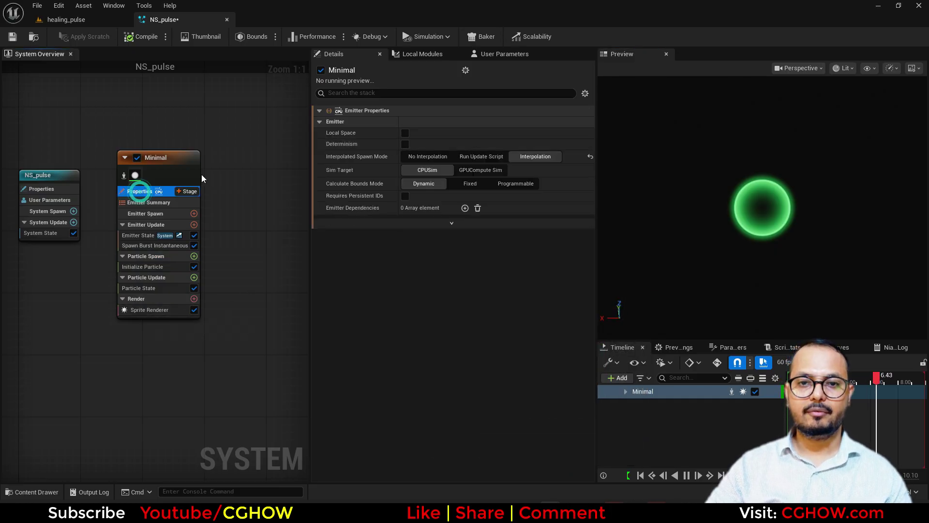
left_click(405, 133)
left_click(33, 37)
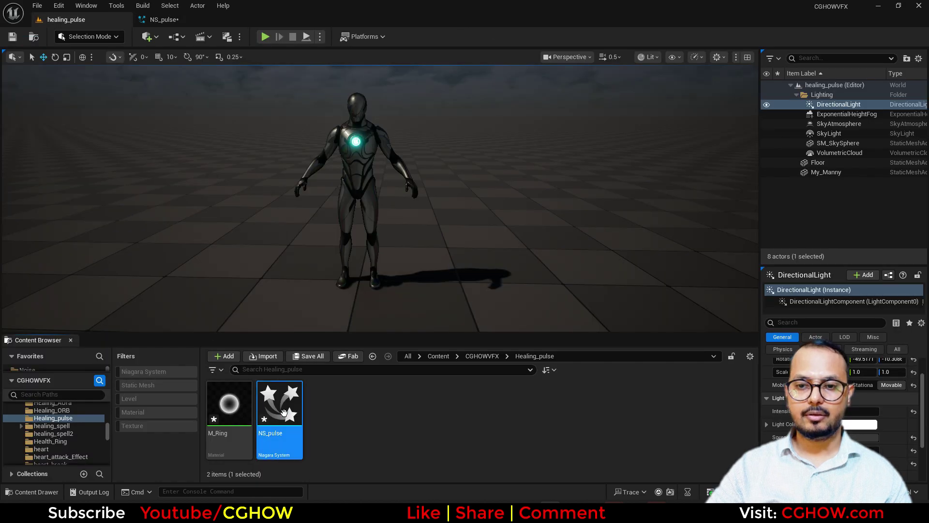
left_click_drag(279, 412, 359, 273)
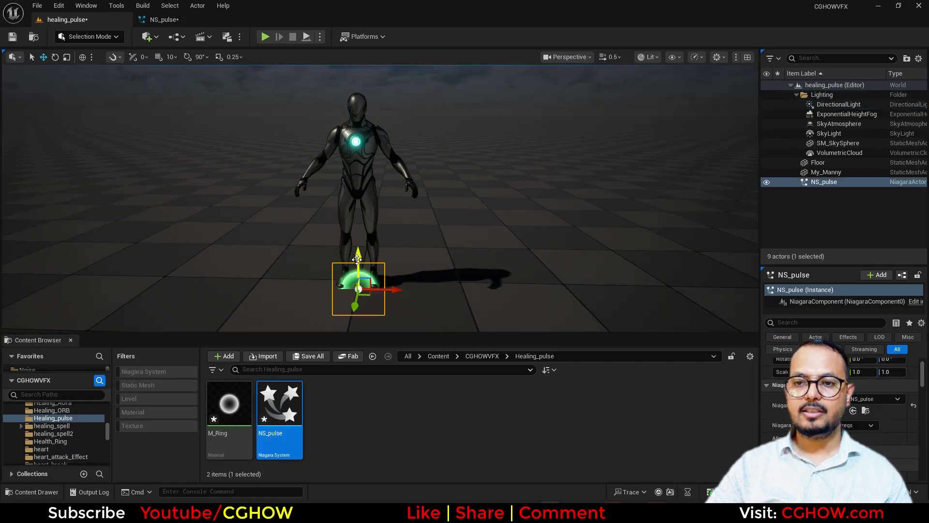
left_click(159, 19)
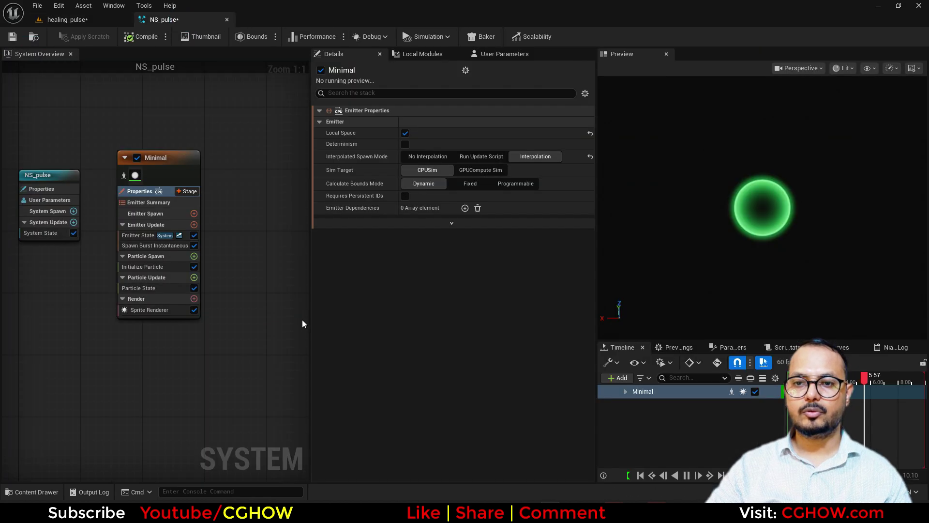
Set sprite Alignment to Custom Alignment and Facing Mode to Custom Facing Vector.
left_click(145, 310)
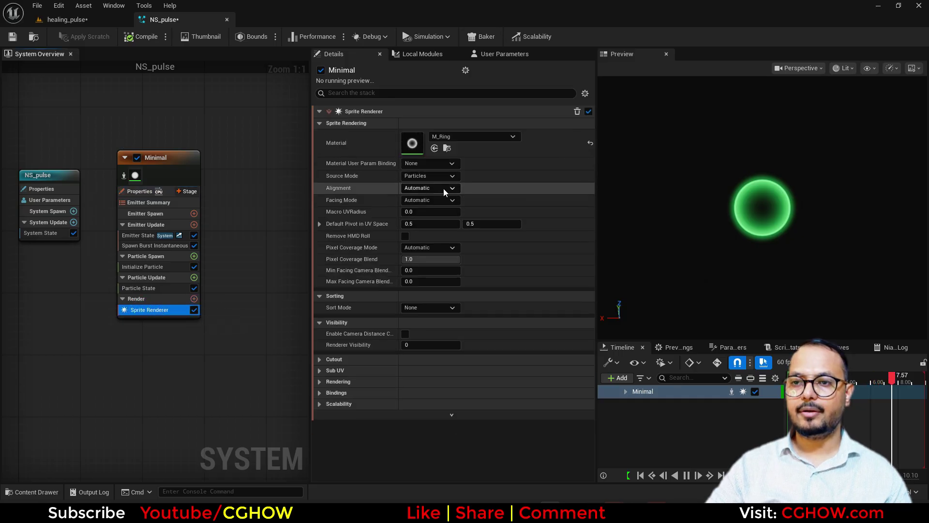
left_click(437, 213)
left_click(429, 188)
left_click(426, 216)
left_click(436, 201)
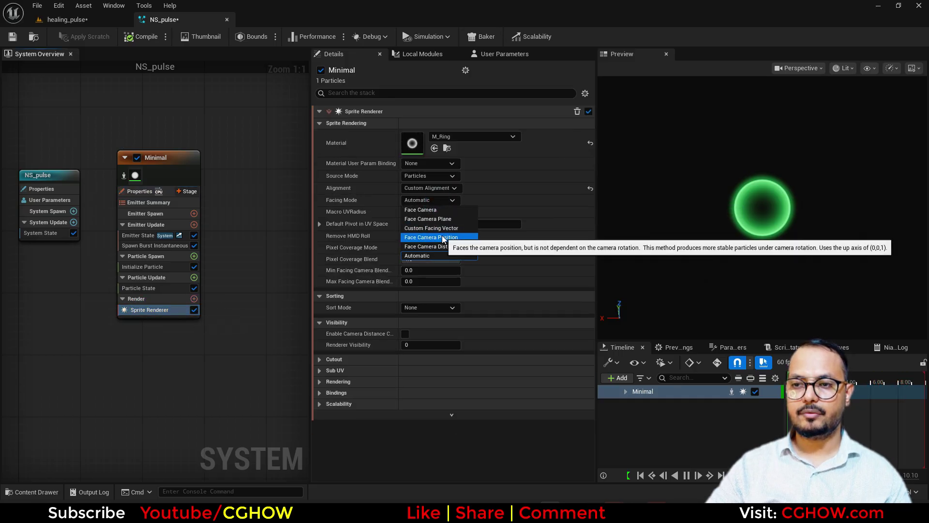
left_click(445, 228)
Add Align Sprite to Mesh Orientation, fix its dependency, and set first-row Z to 1.0.
left_click(193, 277)
type("alig")
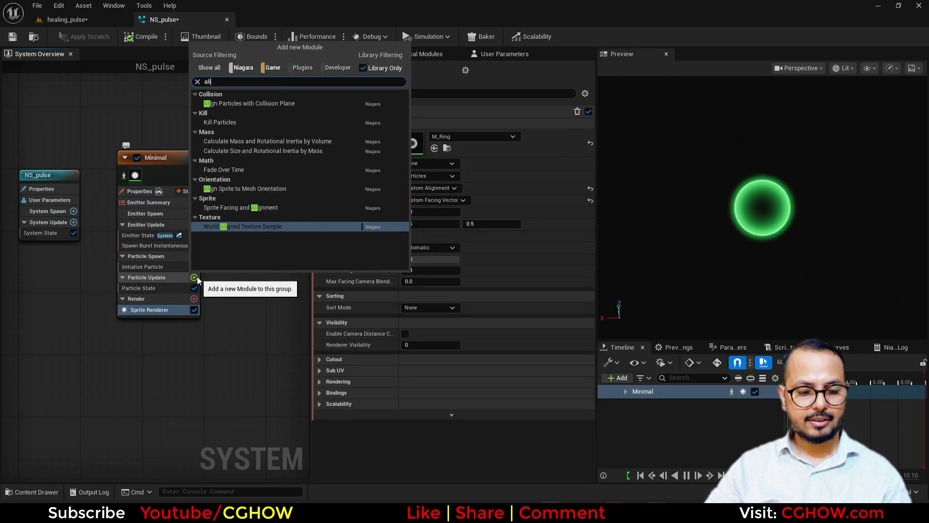
left_click(252, 122)
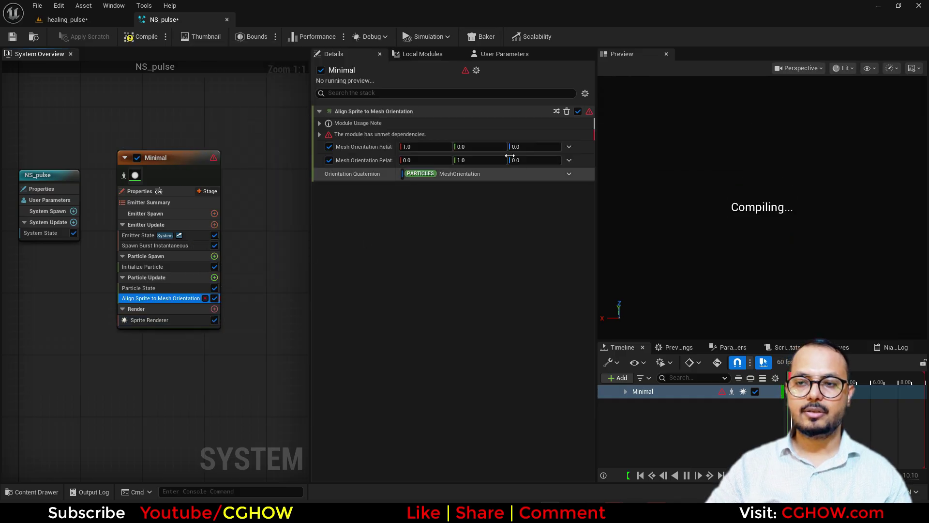
left_click(321, 135)
left_click(559, 158)
left_click(410, 136)
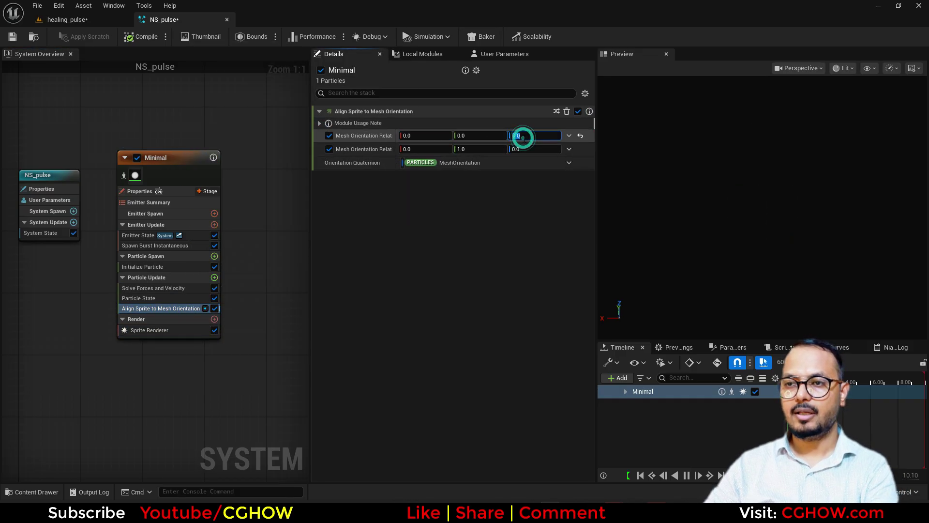
type("1")
key("Return")
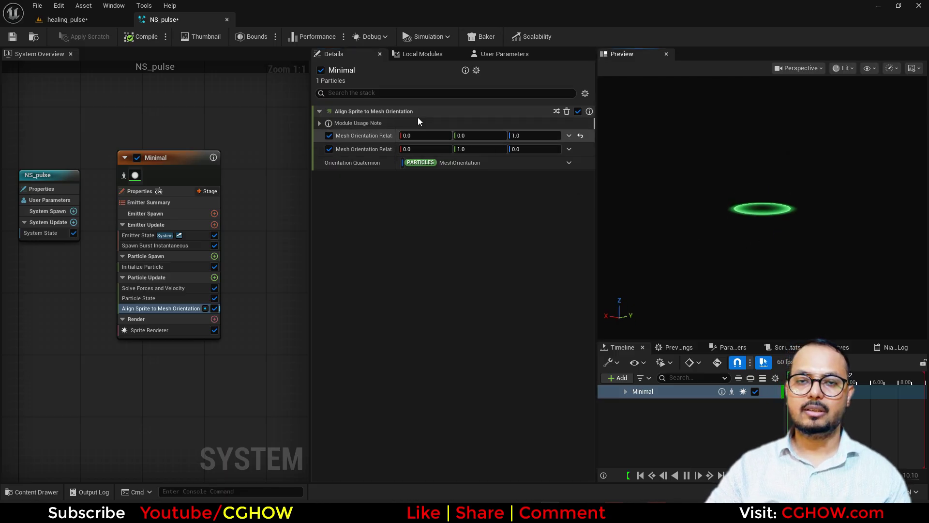
left_click(75, 22)
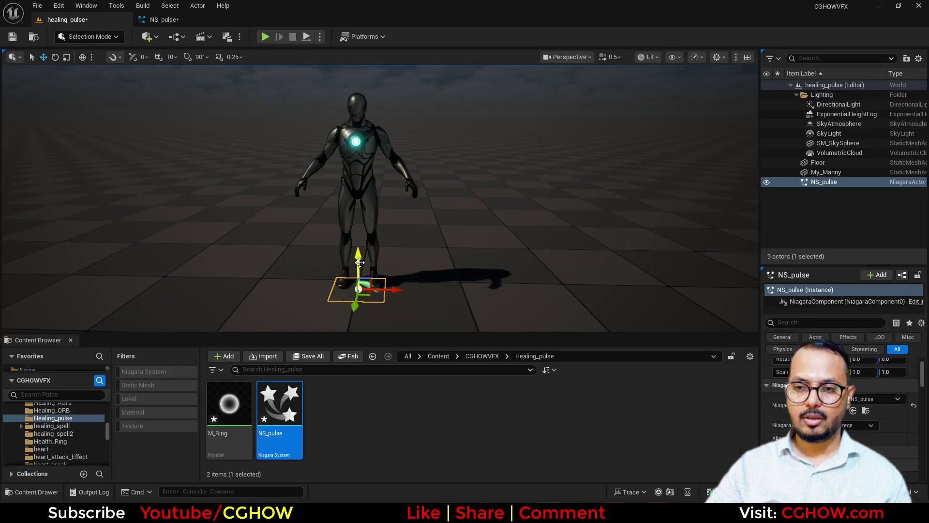
Add a Scale Sprite Size module and set the particle lifetime to 0.5 seconds.
left_click(176, 24)
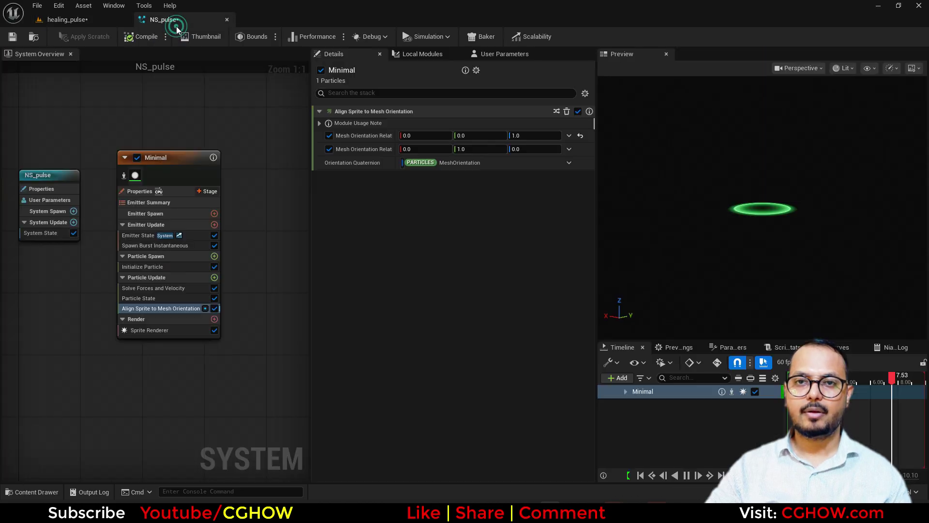
left_click(214, 278)
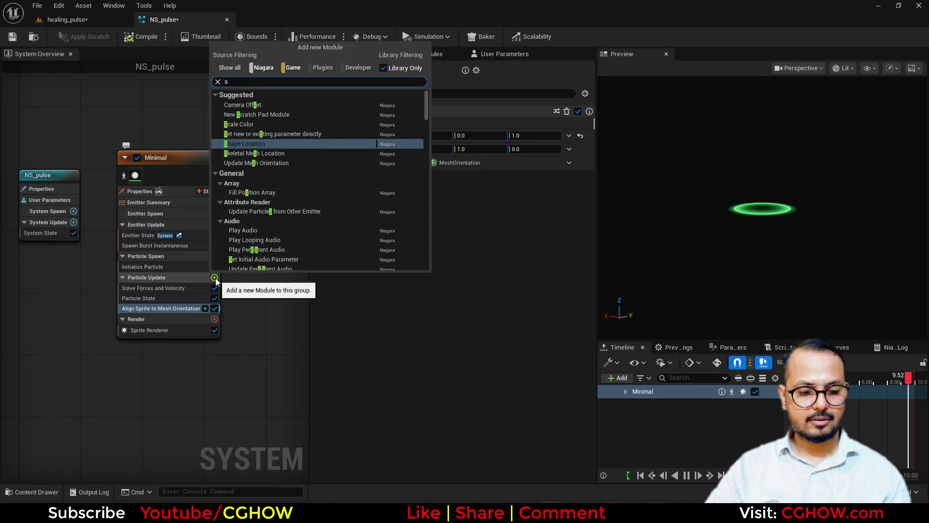
type("size")
left_click(261, 207)
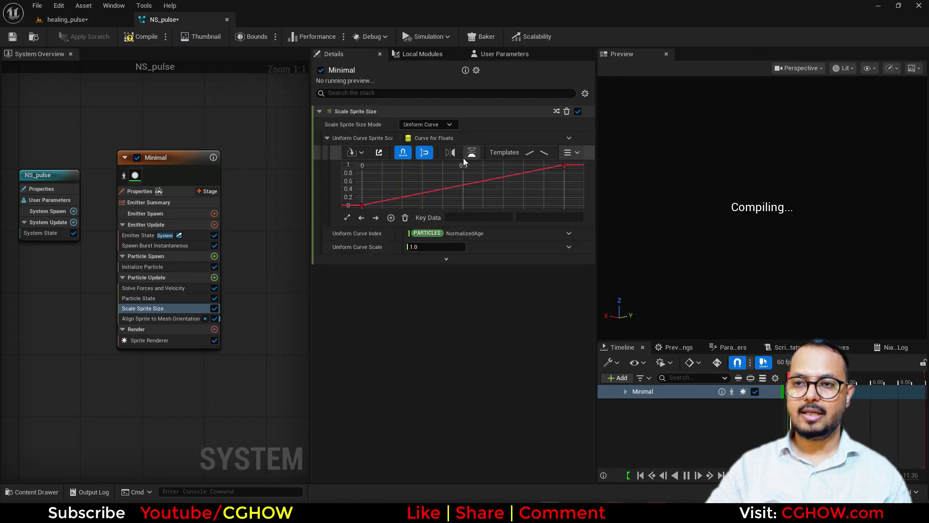
left_click(157, 267)
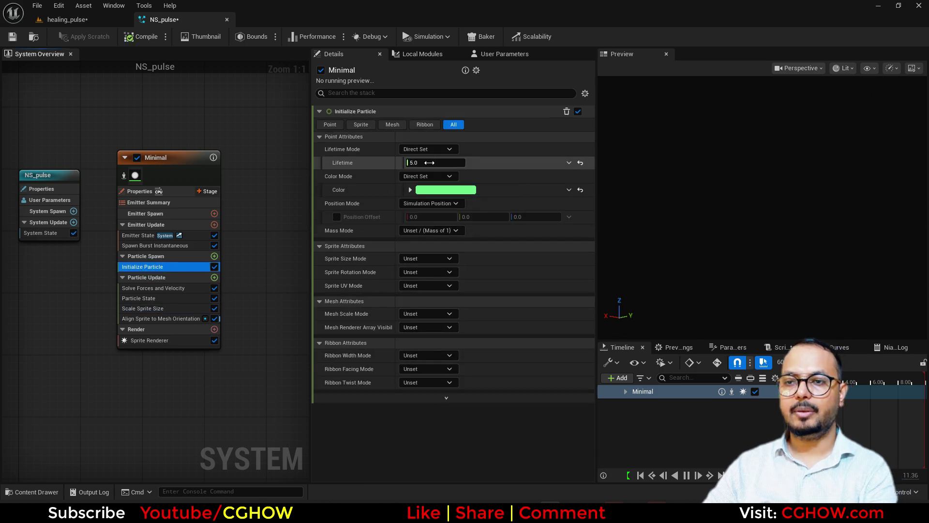
type("0.5")
key("Return")
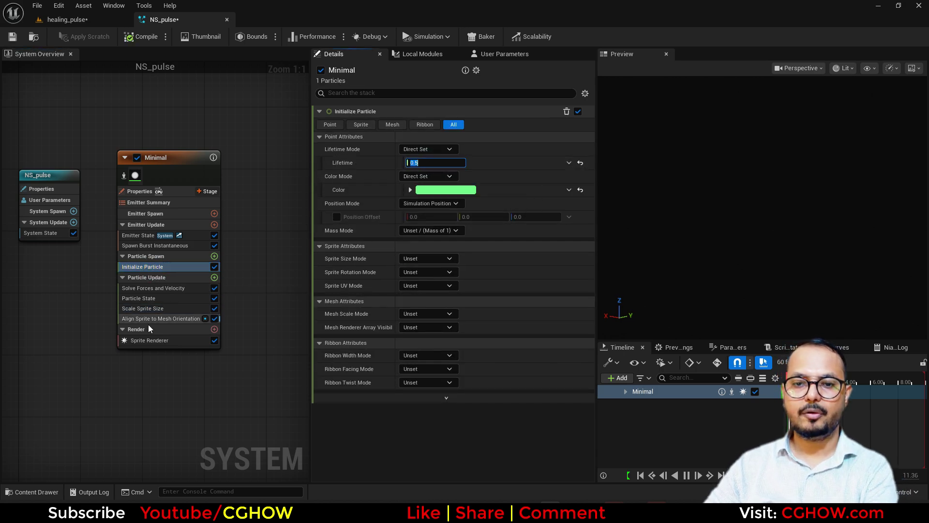
Set the emitter life cycle to Self and the sprite size mode to Uniform.
left_click(153, 311)
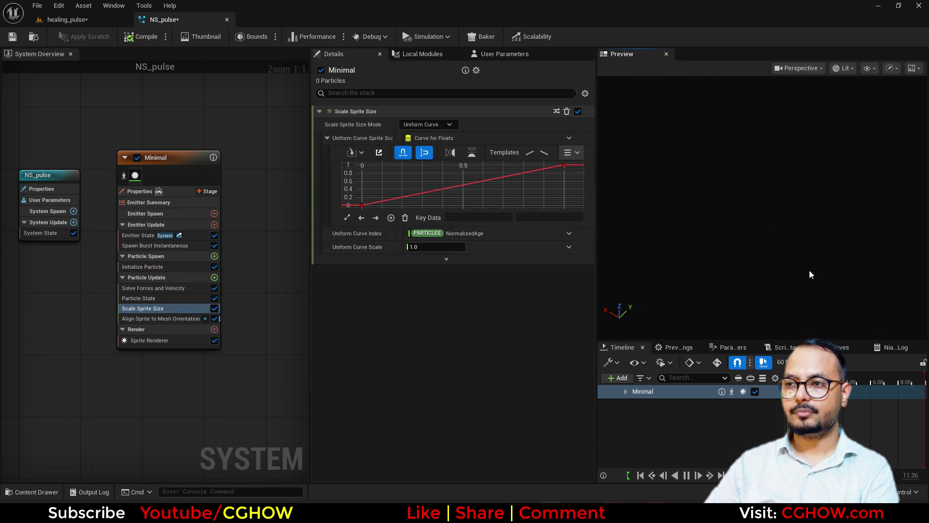
left_click(175, 237)
left_click(443, 147)
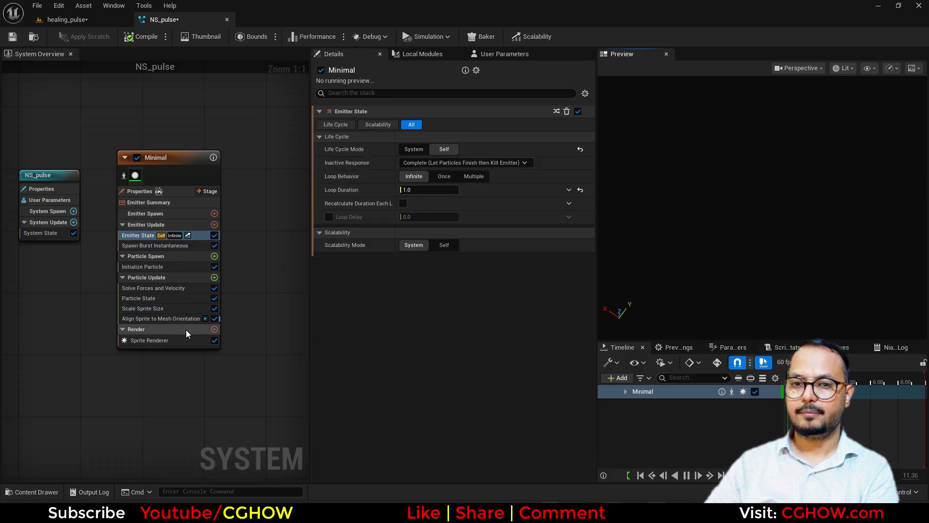
left_click(141, 267)
left_click(428, 258)
left_click(434, 285)
left_click(763, 207)
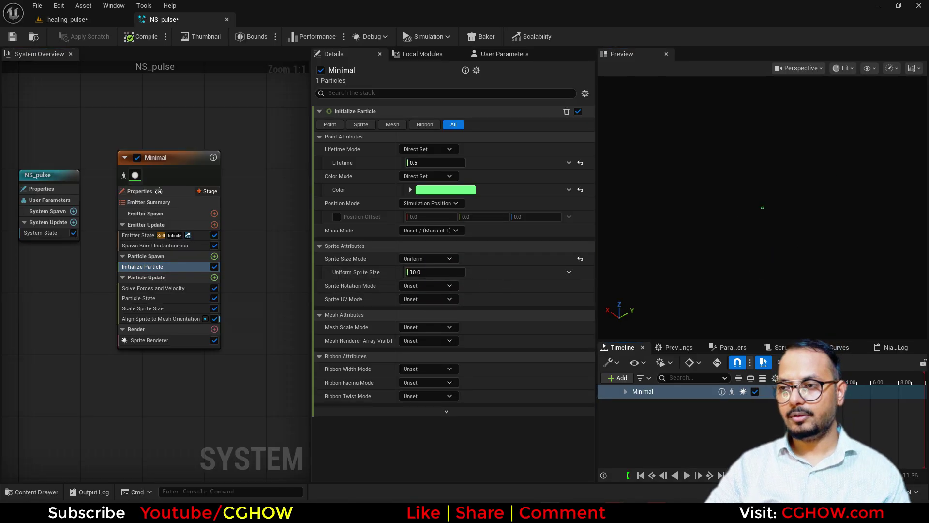
Set the Scale Sprite Size Uniform Curve Scale to 5.
left_click(142, 309)
left_click(436, 247)
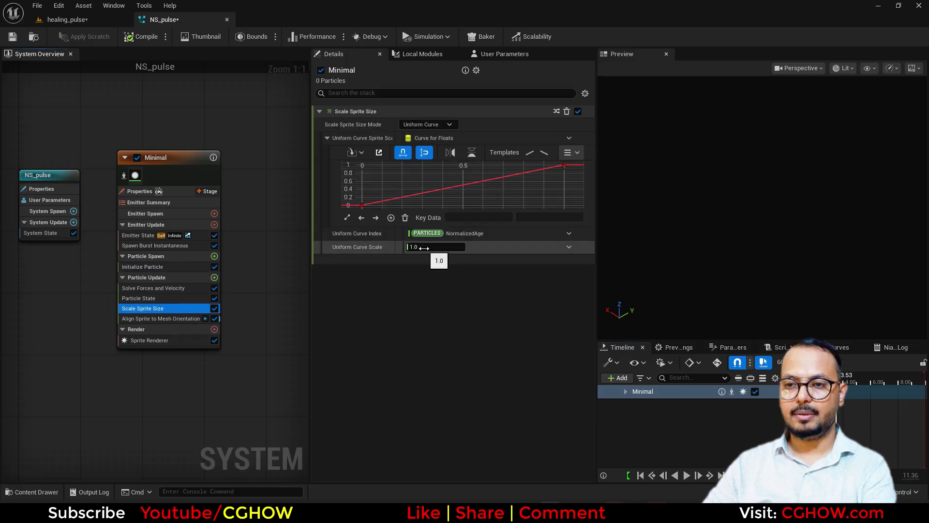
type("5")
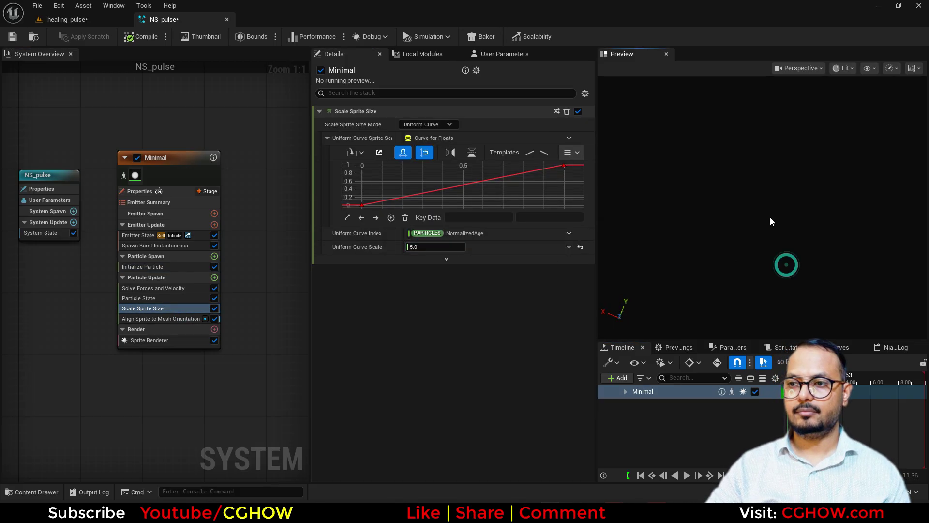
left_click(67, 19)
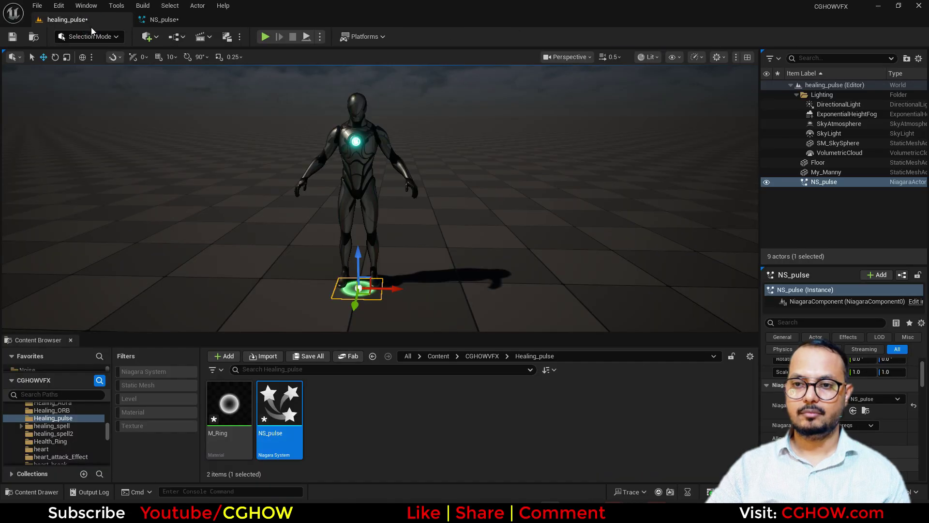
Set Uniform Sprite Size to 100 and preview the enlarged ring without gizmos.
left_click(176, 23)
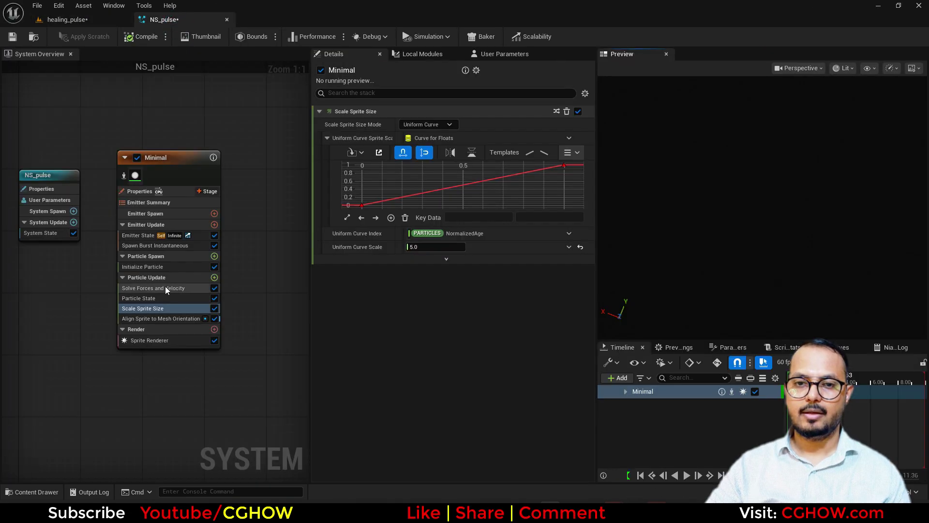
left_click(142, 267)
left_click(419, 271)
type("100")
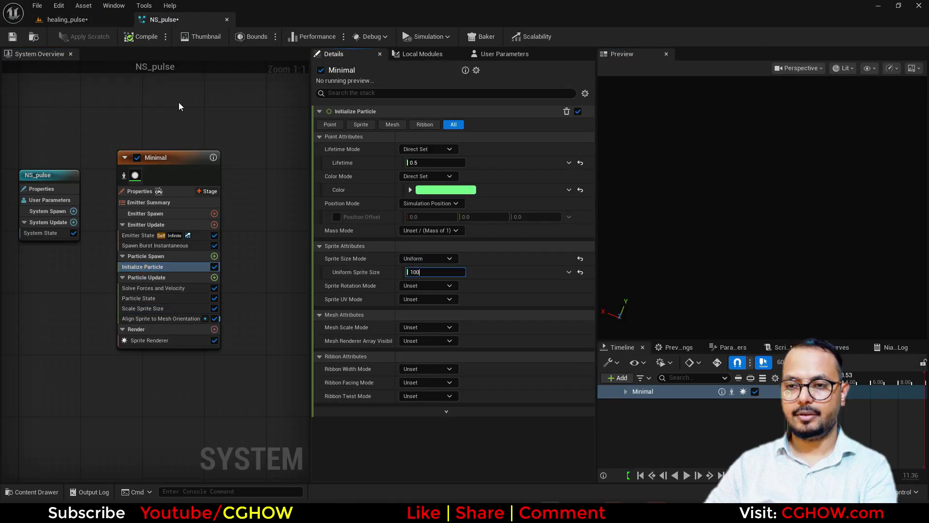
left_click(81, 22)
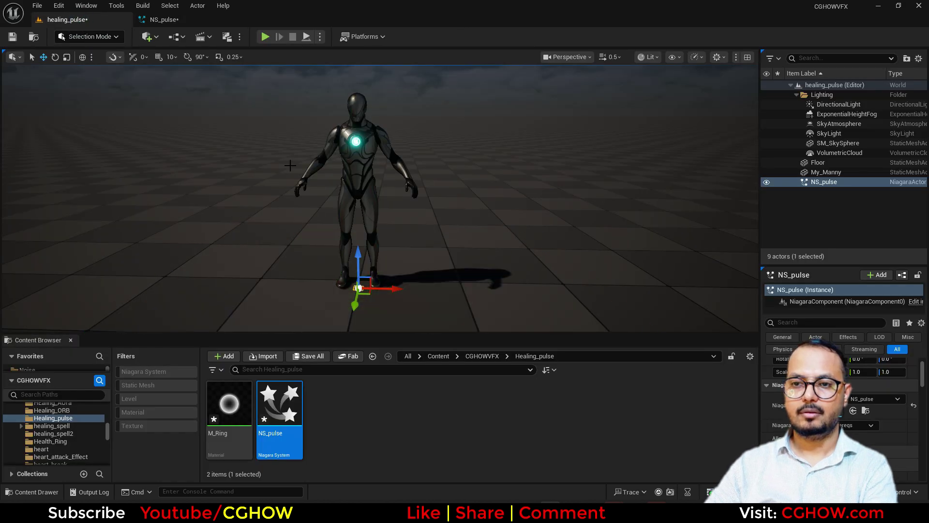
scroll(246, 113, "down", 2)
left_click(168, 20)
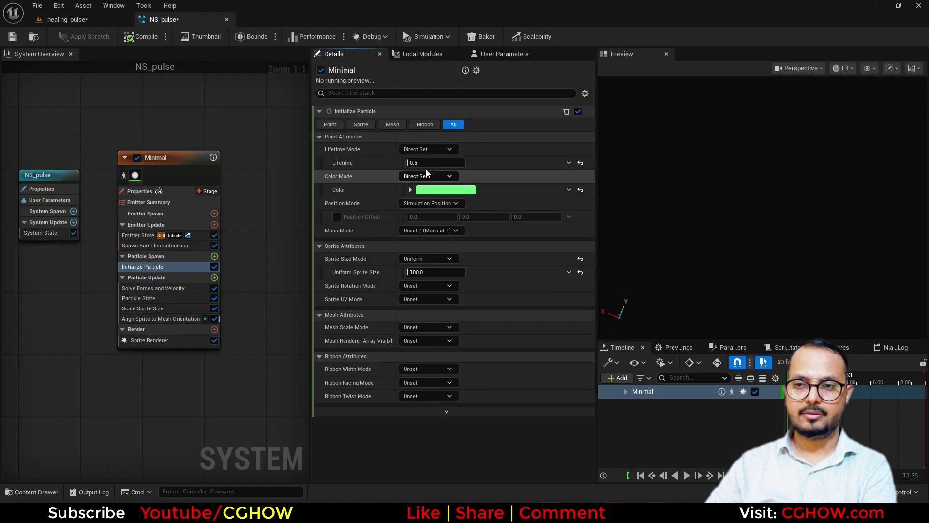
left_click(95, 20)
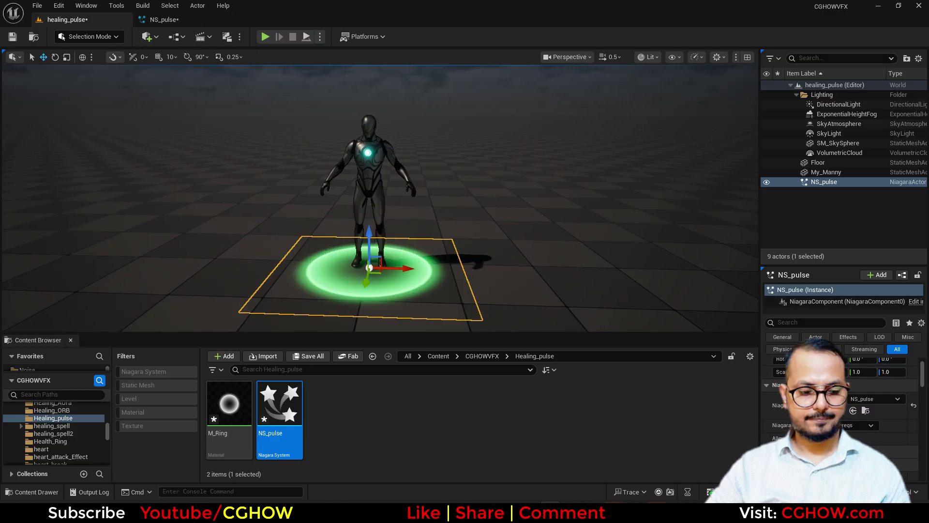
key("g")
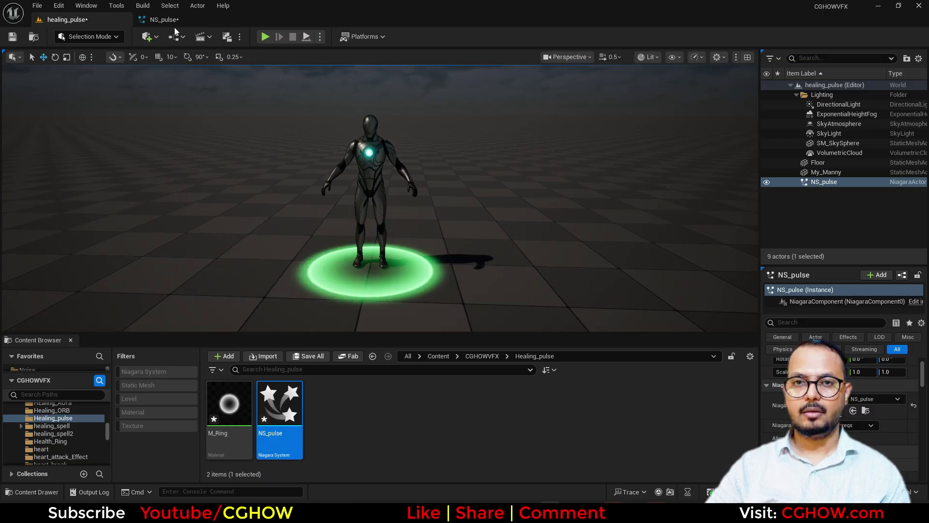
Smooth the Scale Sprite Size curve keys so the ring grows quickly at first.
left_click(177, 21)
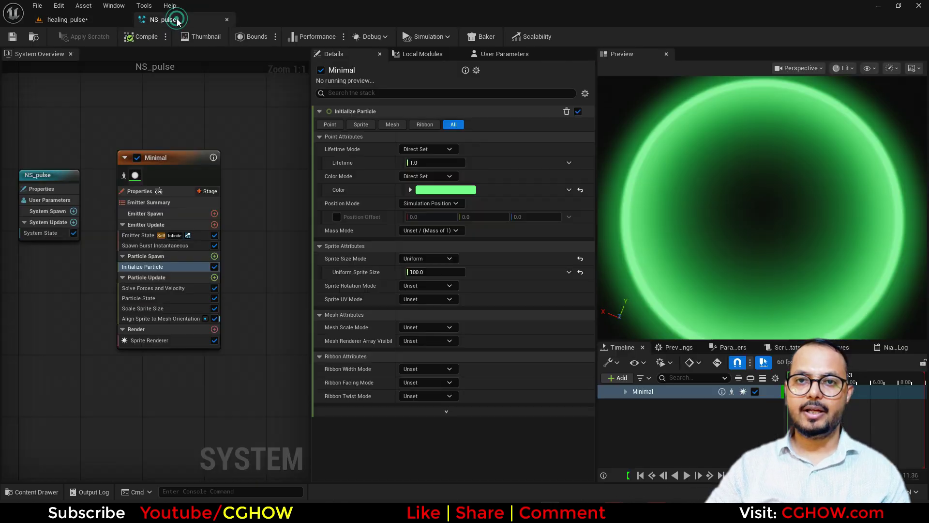
left_click(179, 310)
left_click(362, 206)
key("1")
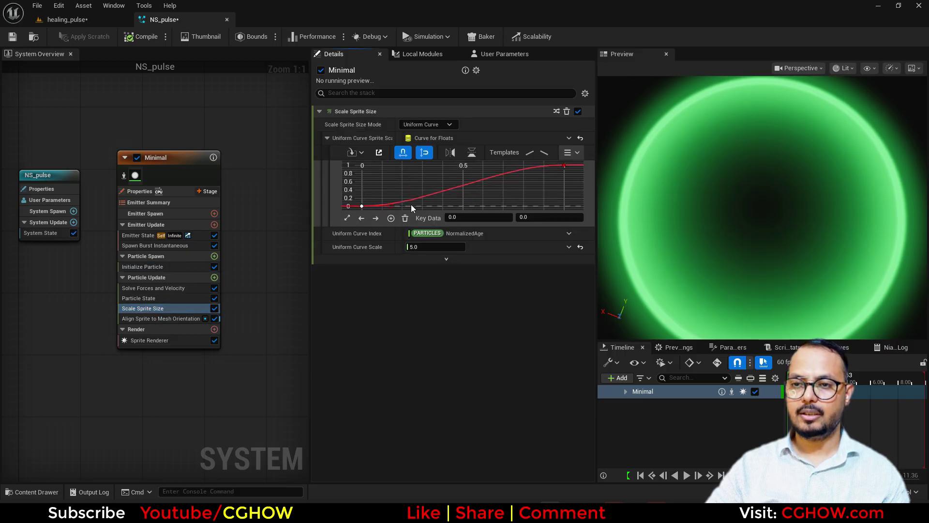
left_click_drag(388, 207, 390, 195)
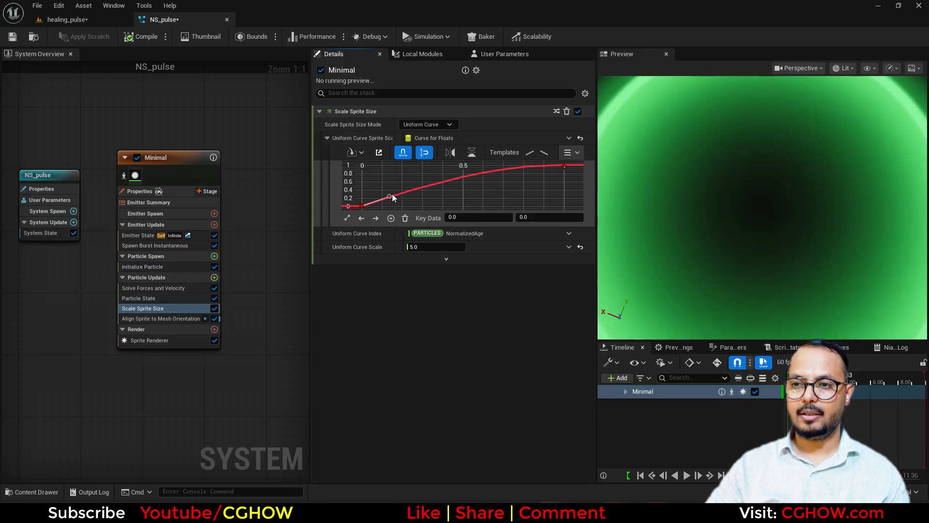
Add a Scale Color module with Scale Alpha driven by a Float from Curve.
left_click(214, 277)
type("scale color")
left_click(237, 106)
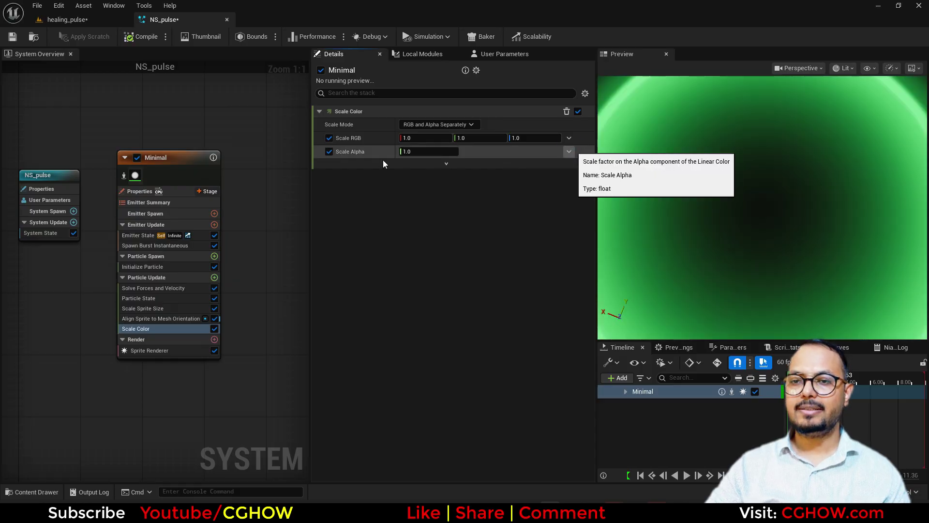
left_click(569, 151)
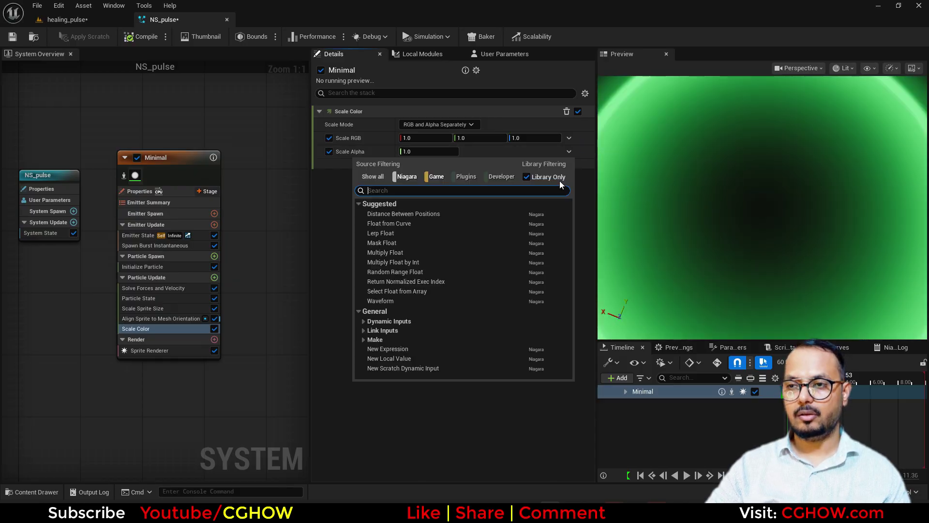
left_click(410, 226)
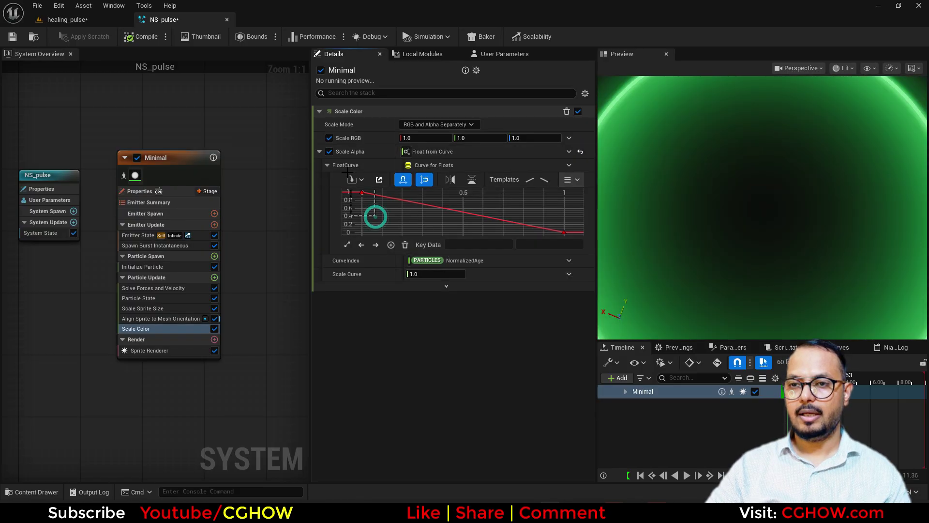
left_click(65, 19)
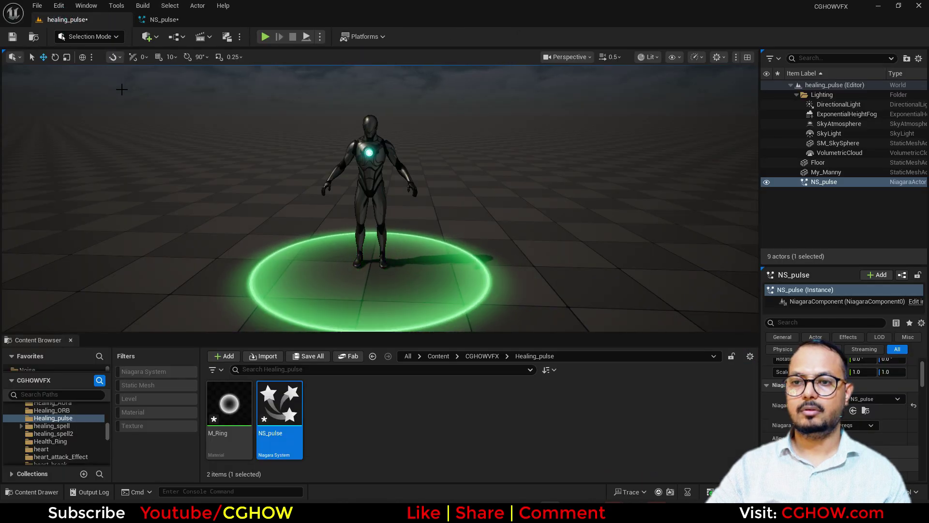
left_click(163, 19)
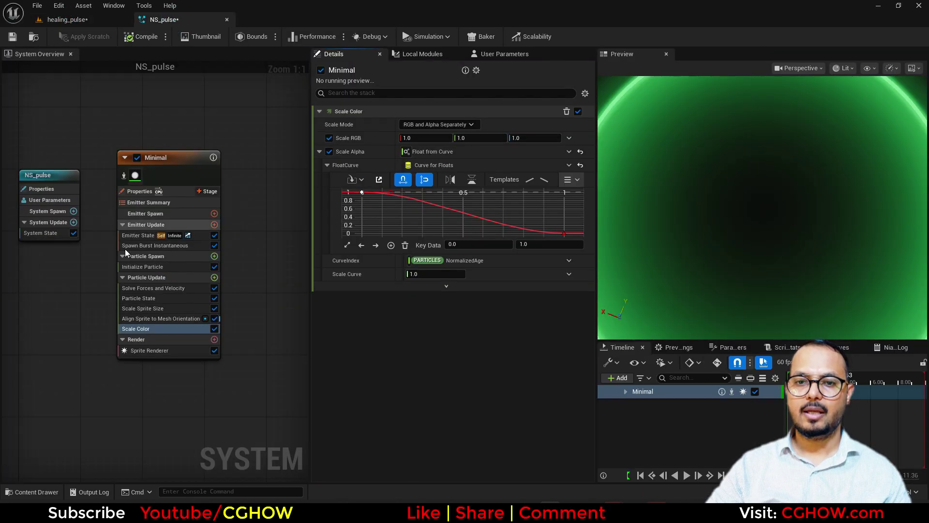
Lower the Emitter State Loop Duration so rings overlap.
left_click(145, 245)
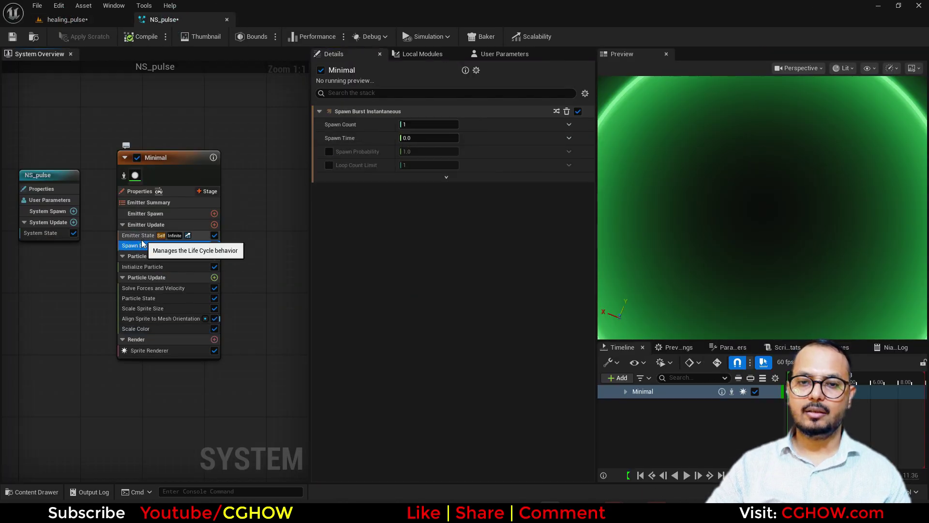
left_click(145, 267)
left_click(134, 238)
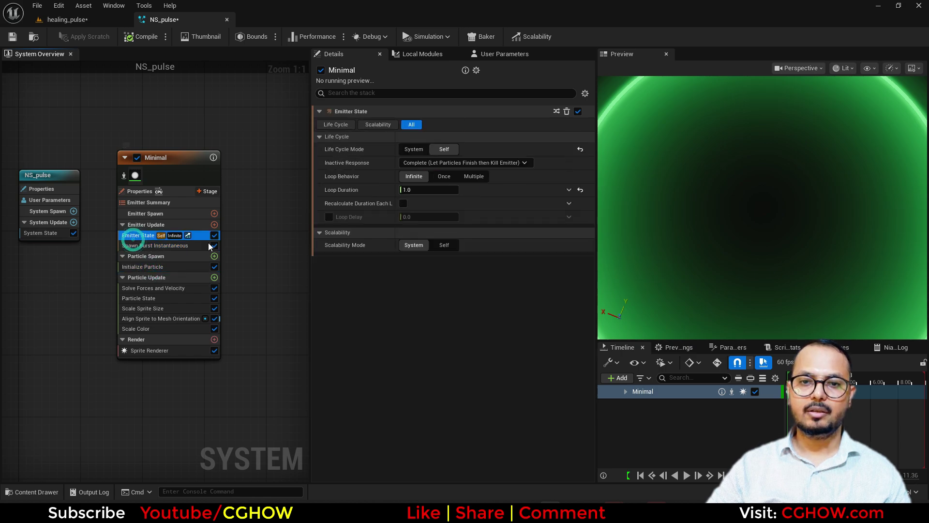
left_click(428, 190)
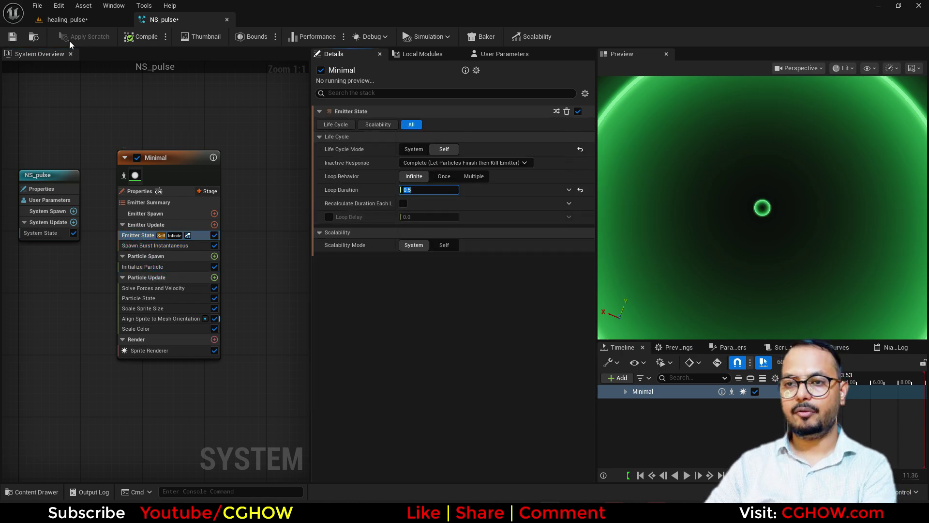
Enlarge the level viewport by lowering the Content Browser splitter and check the pulsing ring.
left_click(72, 20)
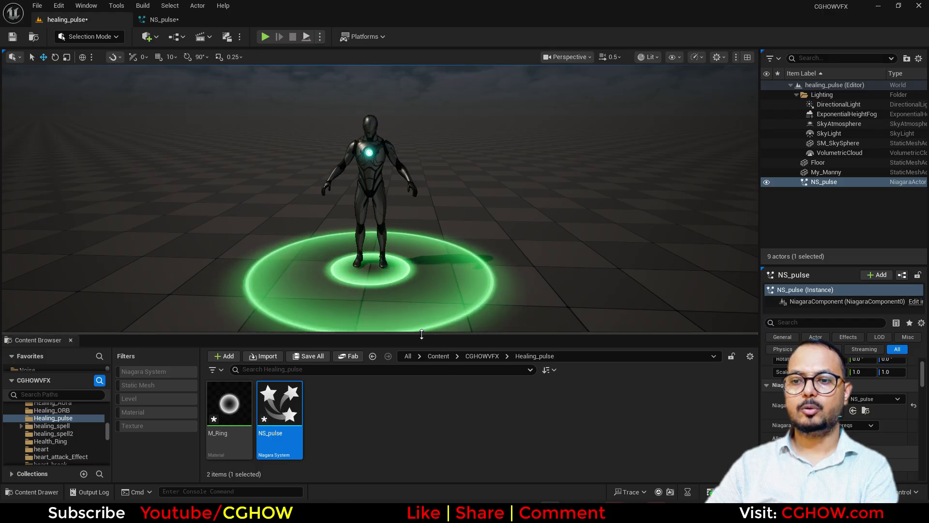
left_click_drag(424, 336, 435, 447)
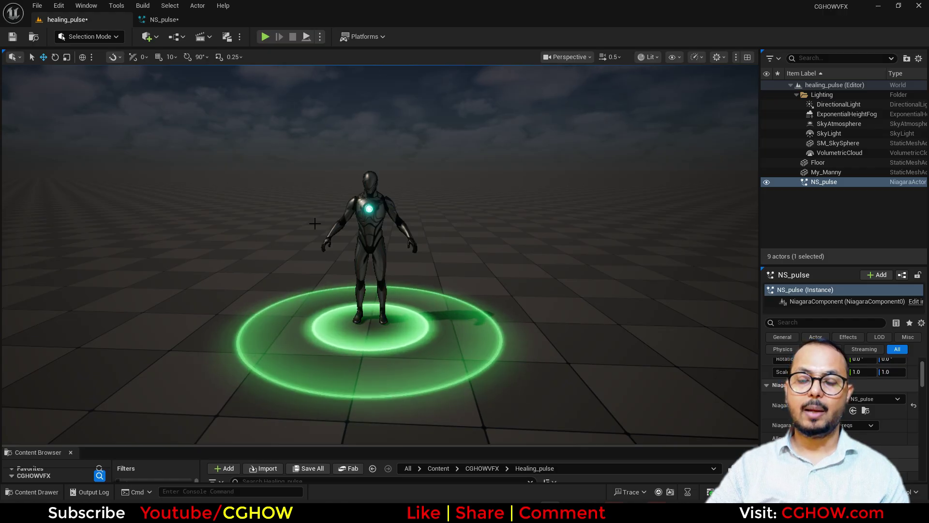
left_click(164, 19)
left_click(181, 271)
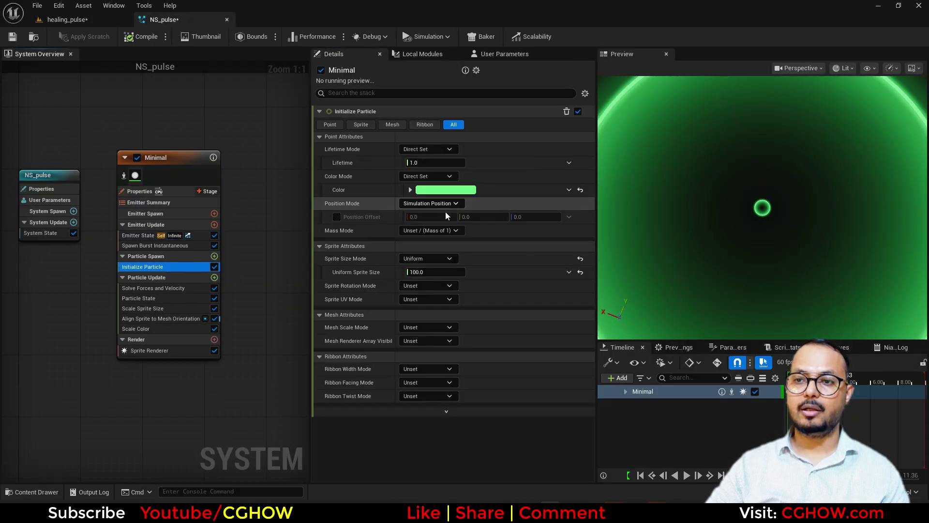
left_click(67, 20)
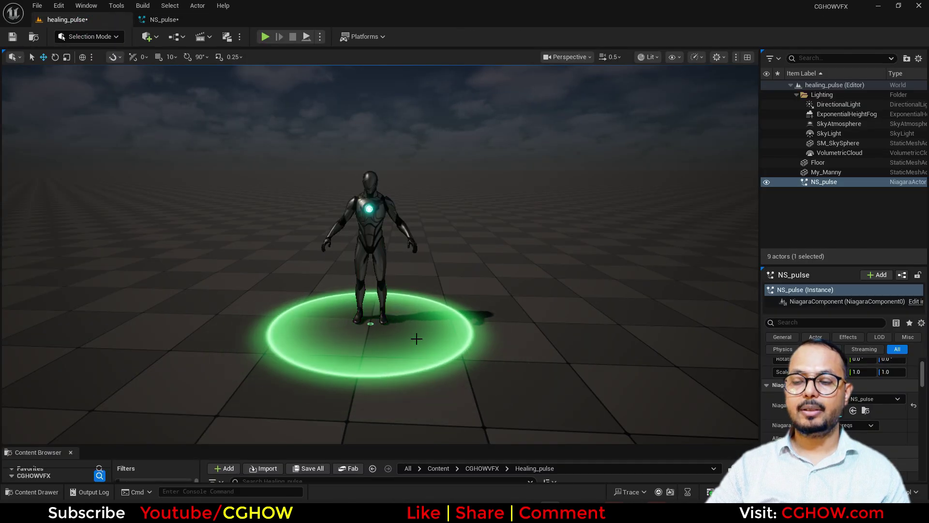